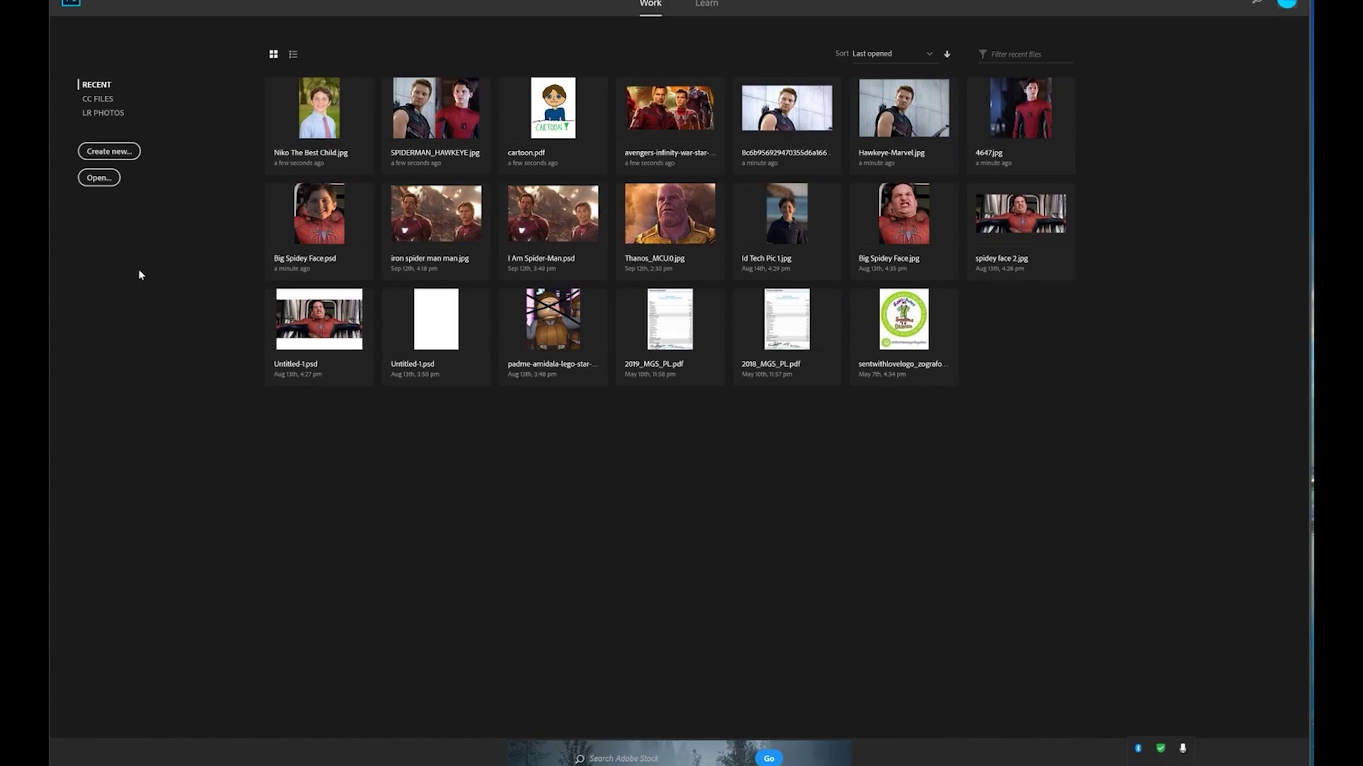
Open both boy portraits and SPIDERMAN_HAWKEYE.jpg at once via File > Open.
left_click(89, 1)
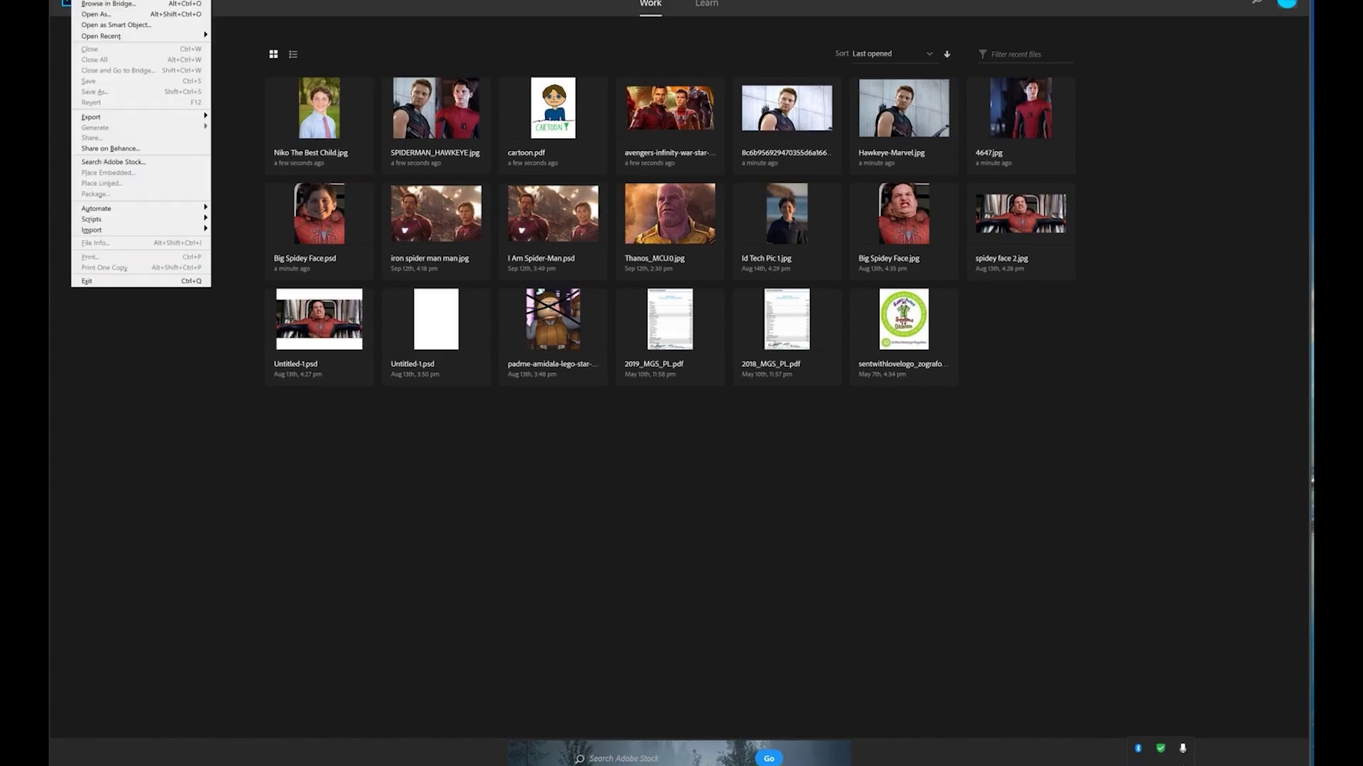
left_click(113, 1)
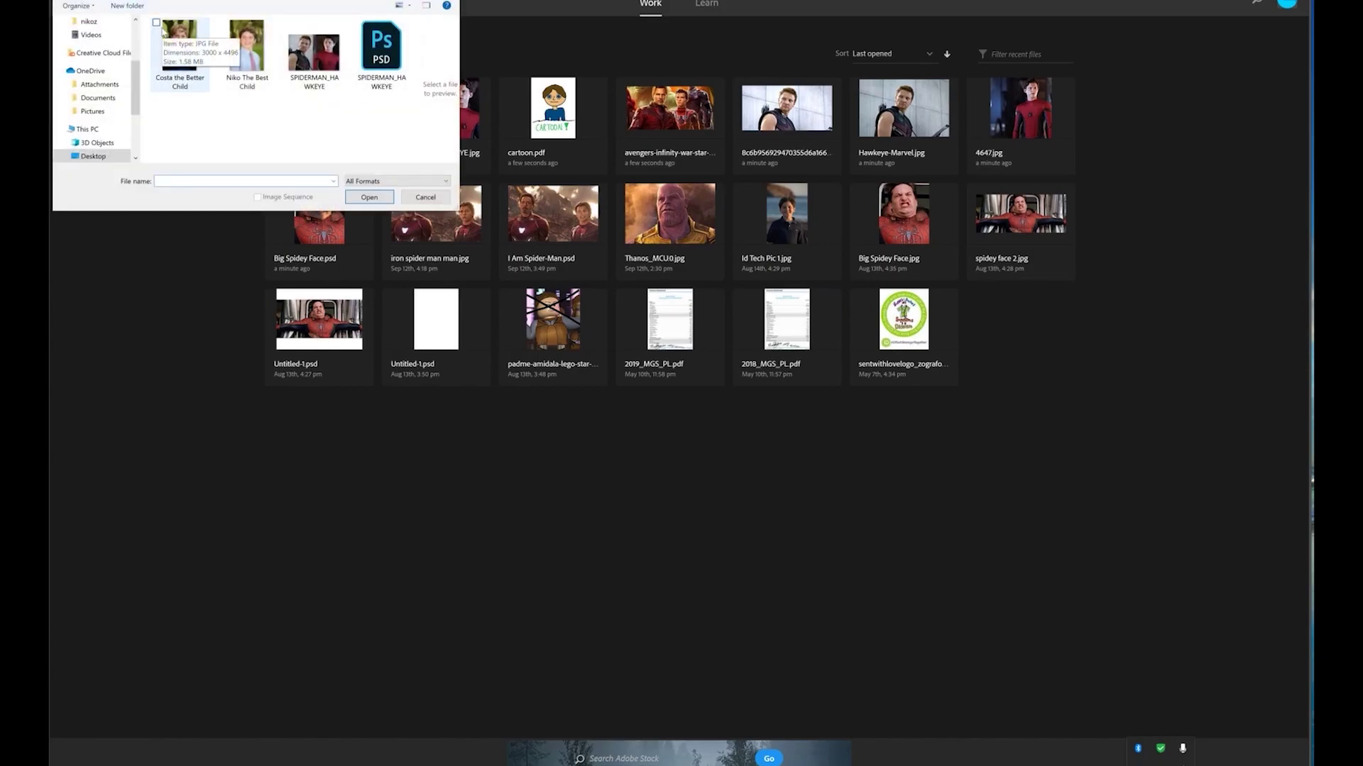
left_click(163, 32)
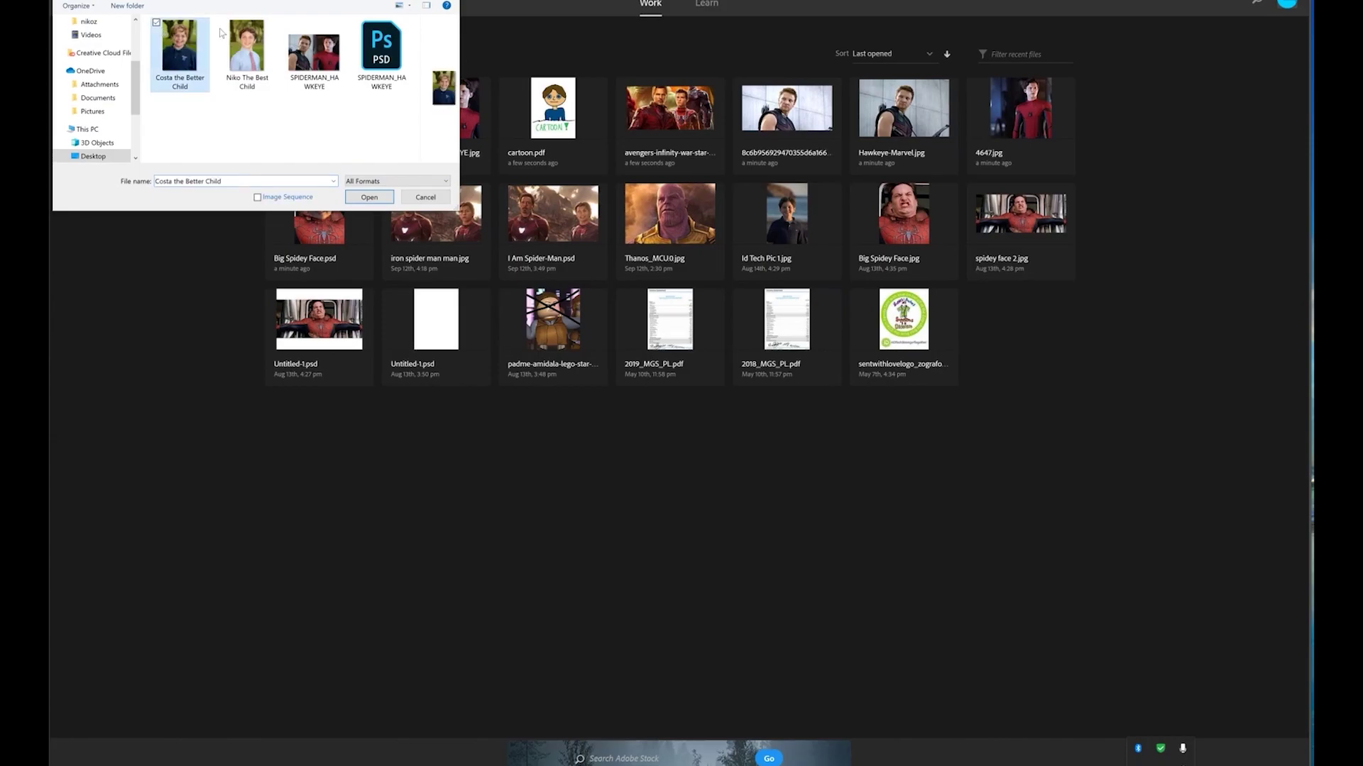
left_click(235, 32, "ctrl")
left_click(301, 36, "ctrl")
left_click(369, 197)
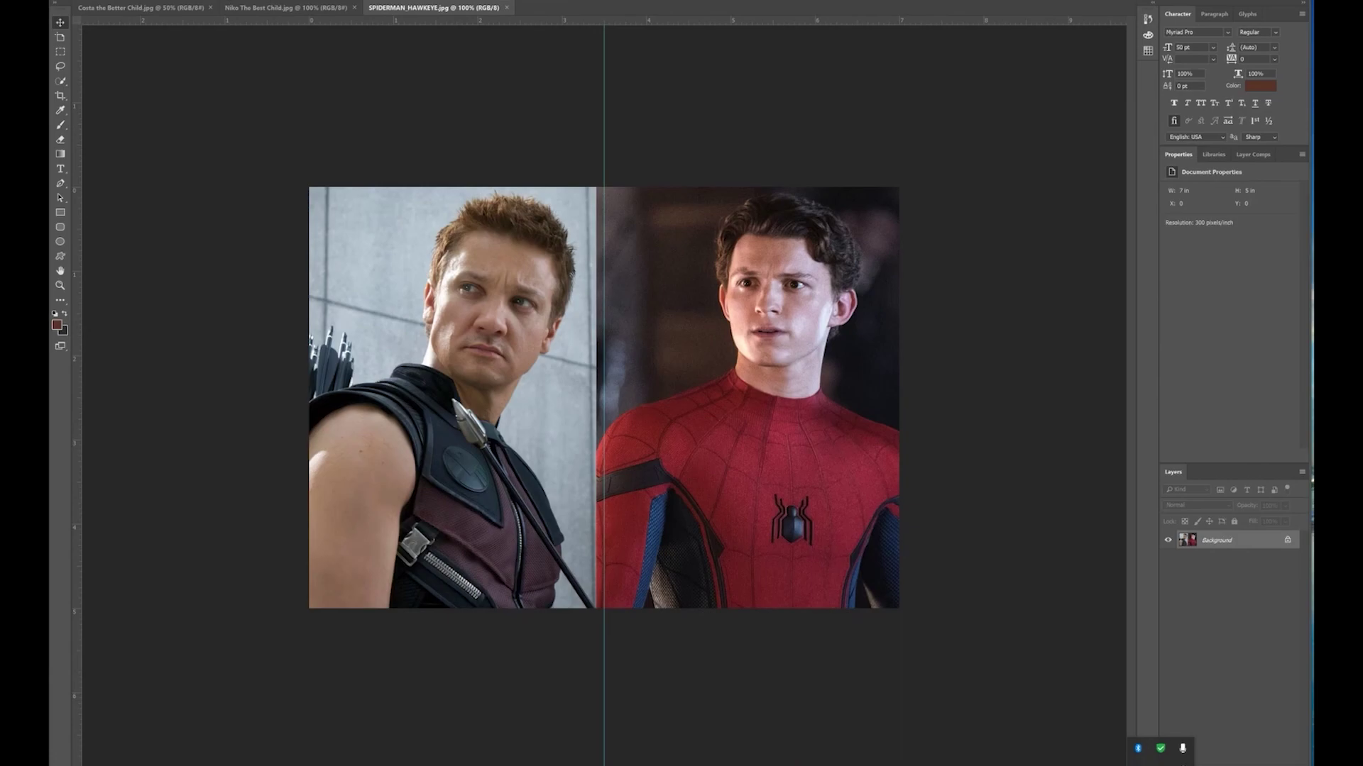
Pick the Lasso tool and switch to the smiling boy's portrait document.
key("l")
left_click(310, 9)
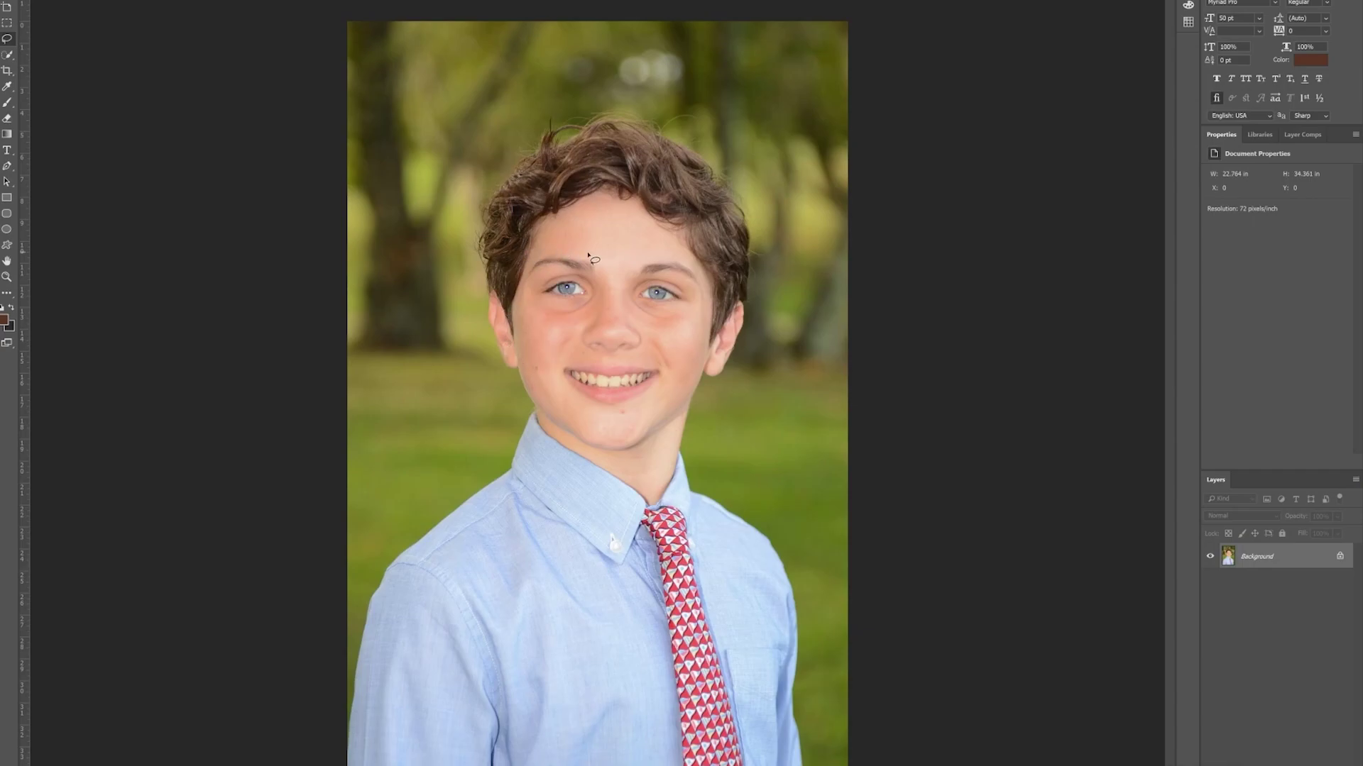
Trace a freehand lasso selection around the boy's face.
mouse_move(529, 254)
left_mouse_down()
mouse_move(669, 253)
mouse_move(710, 279)
mouse_move(698, 356)
mouse_move(659, 402)
mouse_move(586, 414)
mouse_move(552, 397)
mouse_move(527, 278)
mouse_move(538, 254)
left_mouse_up()
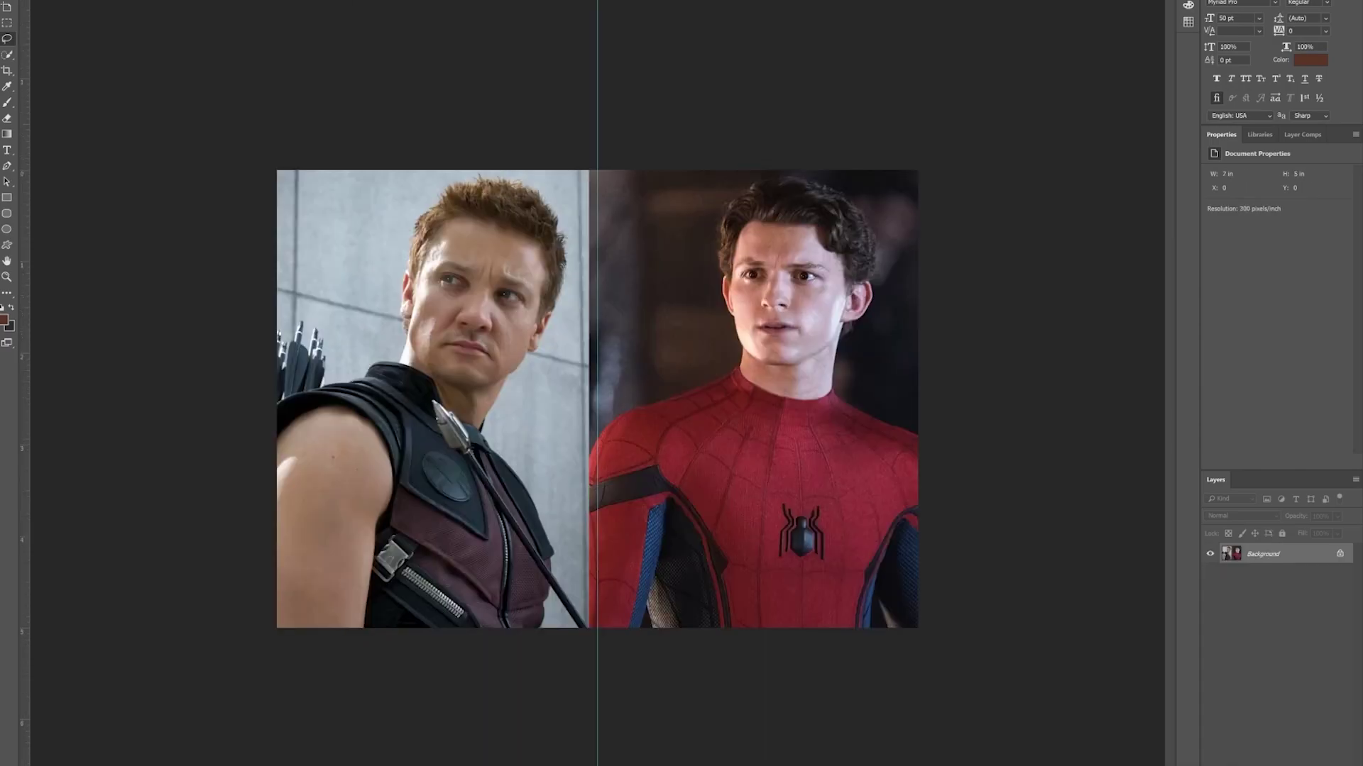
Paste the face as Layer 1, drag it onto Spider-Man's head and scale it down.
key("ctrl+v")
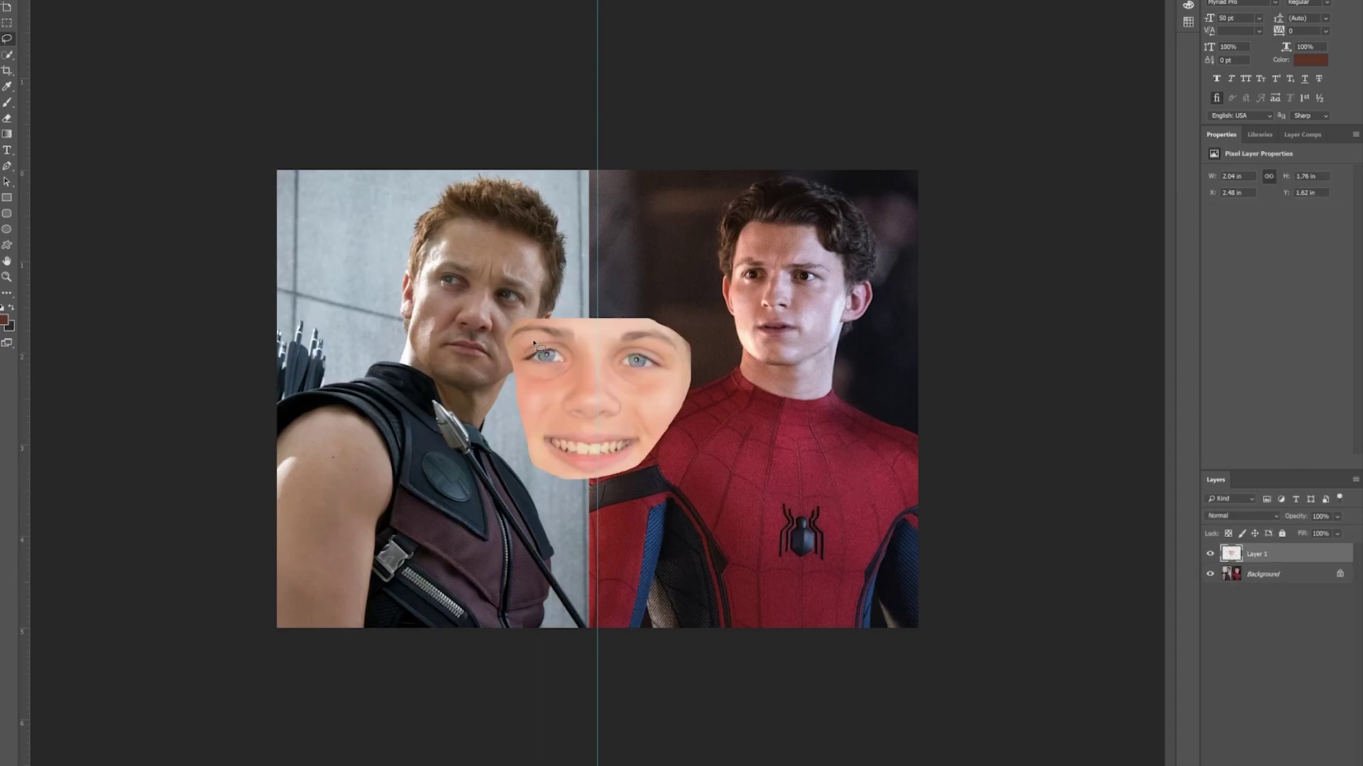
left_click(5, 9)
left_click(564, 415)
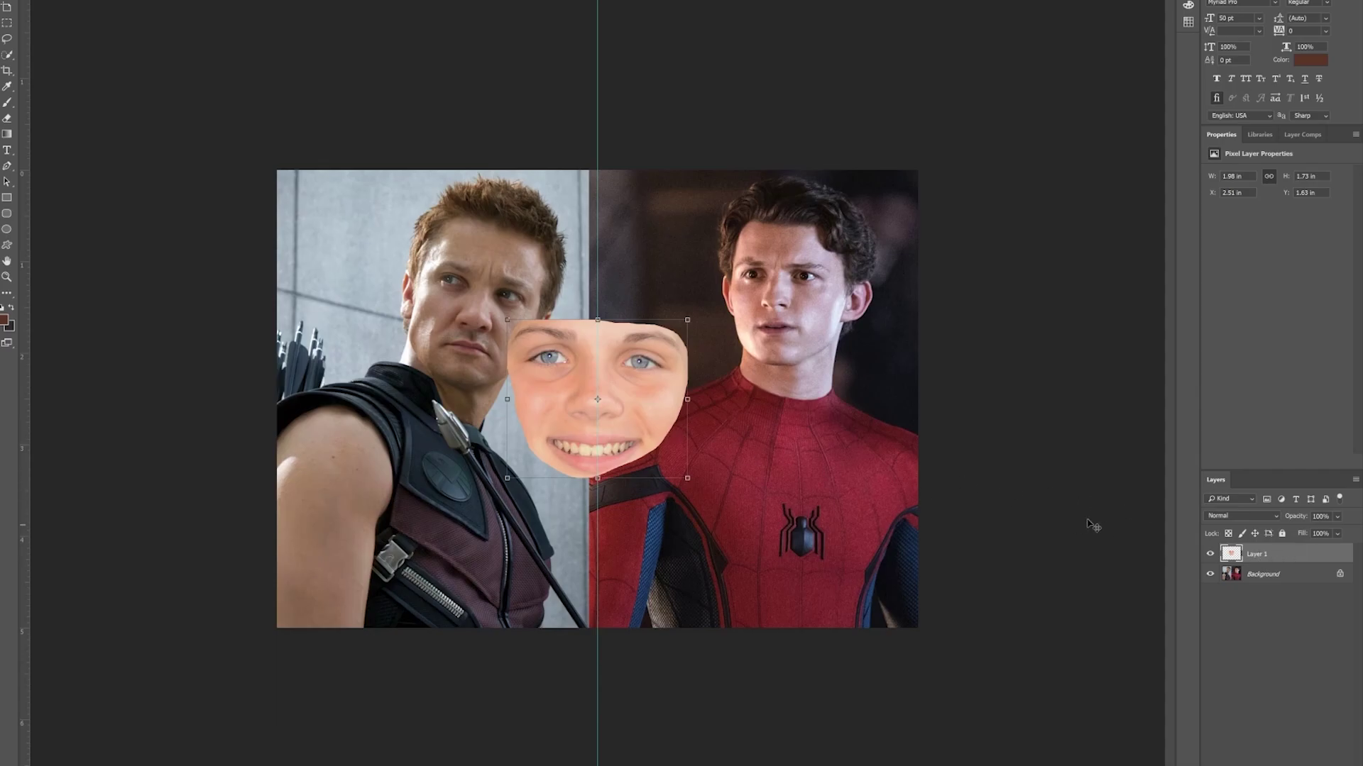
left_click_drag(601, 425, 797, 322)
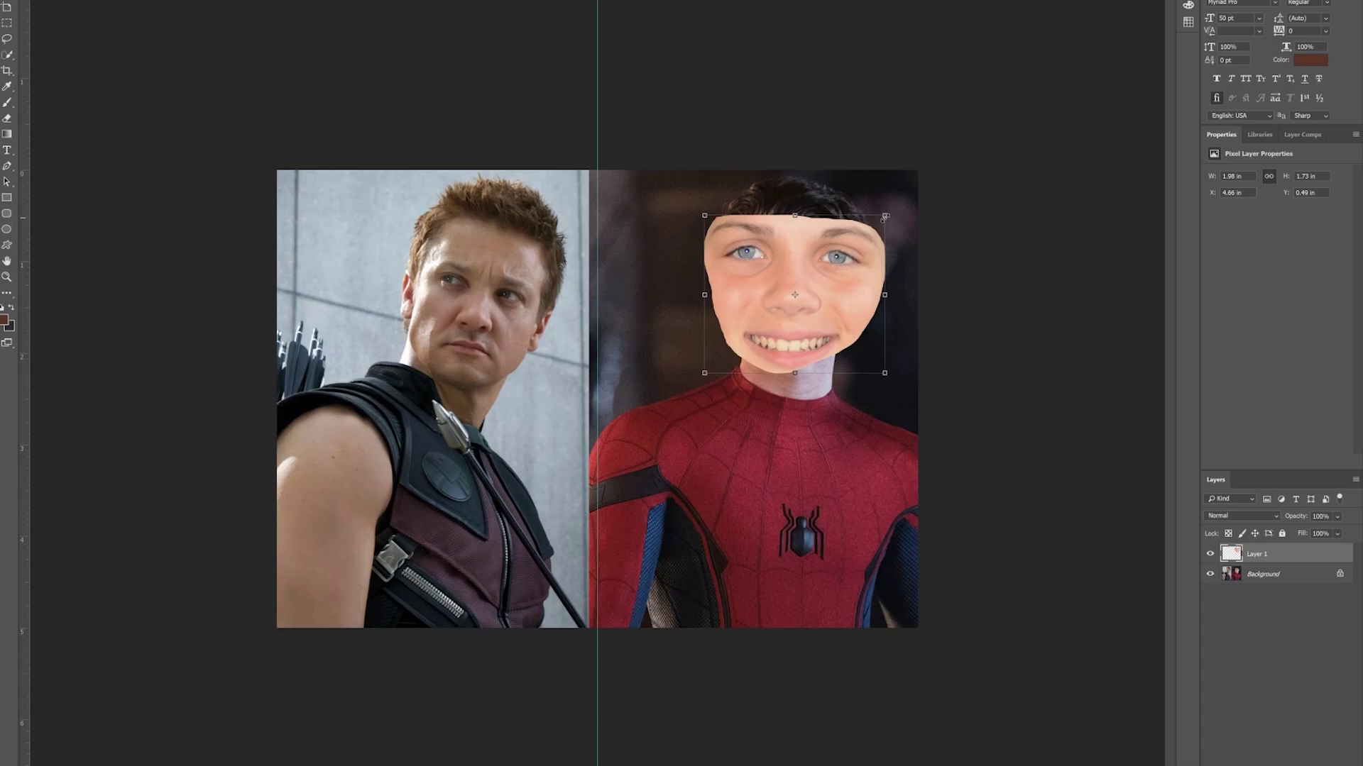
left_click_drag(881, 217, 839, 255)
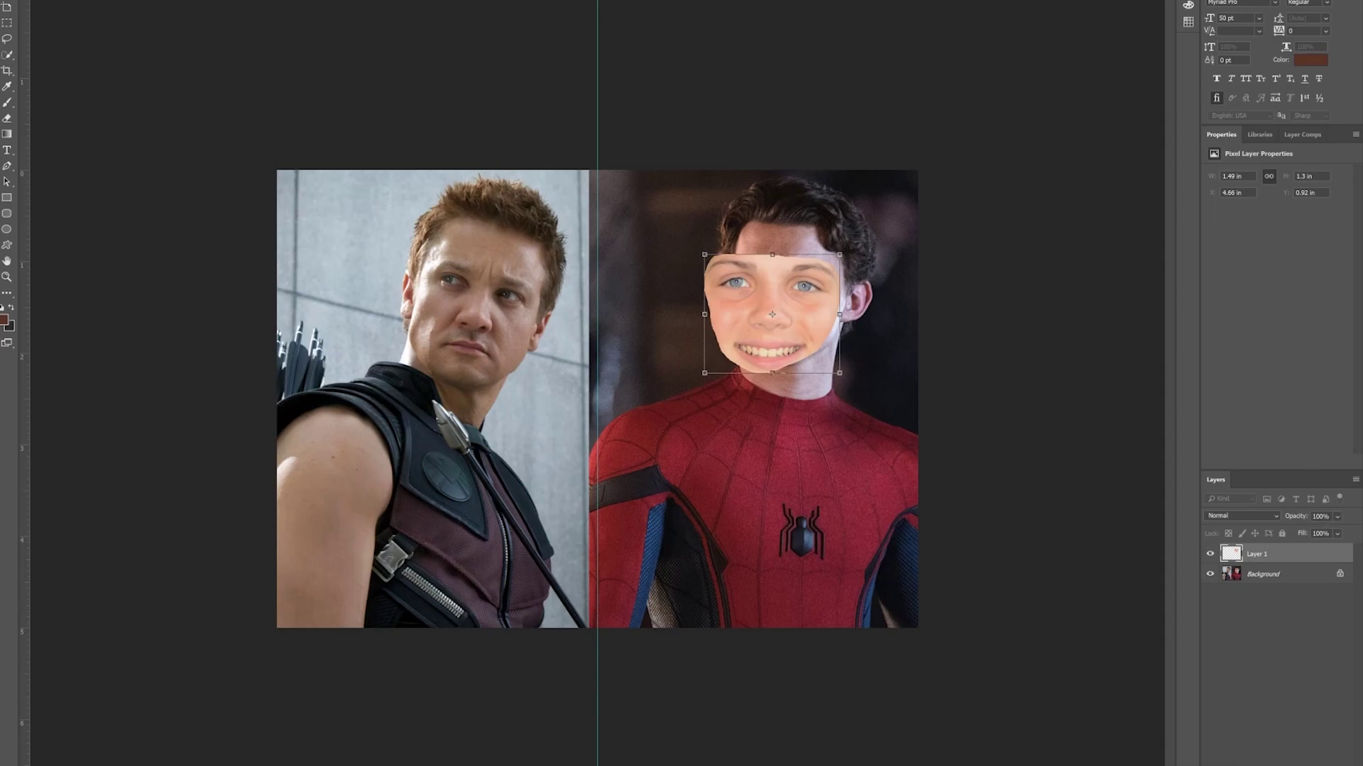
Fade Layer 1 to 30% opacity, commit the resize, and move the face over Spider-Man's face.
left_click(1337, 517)
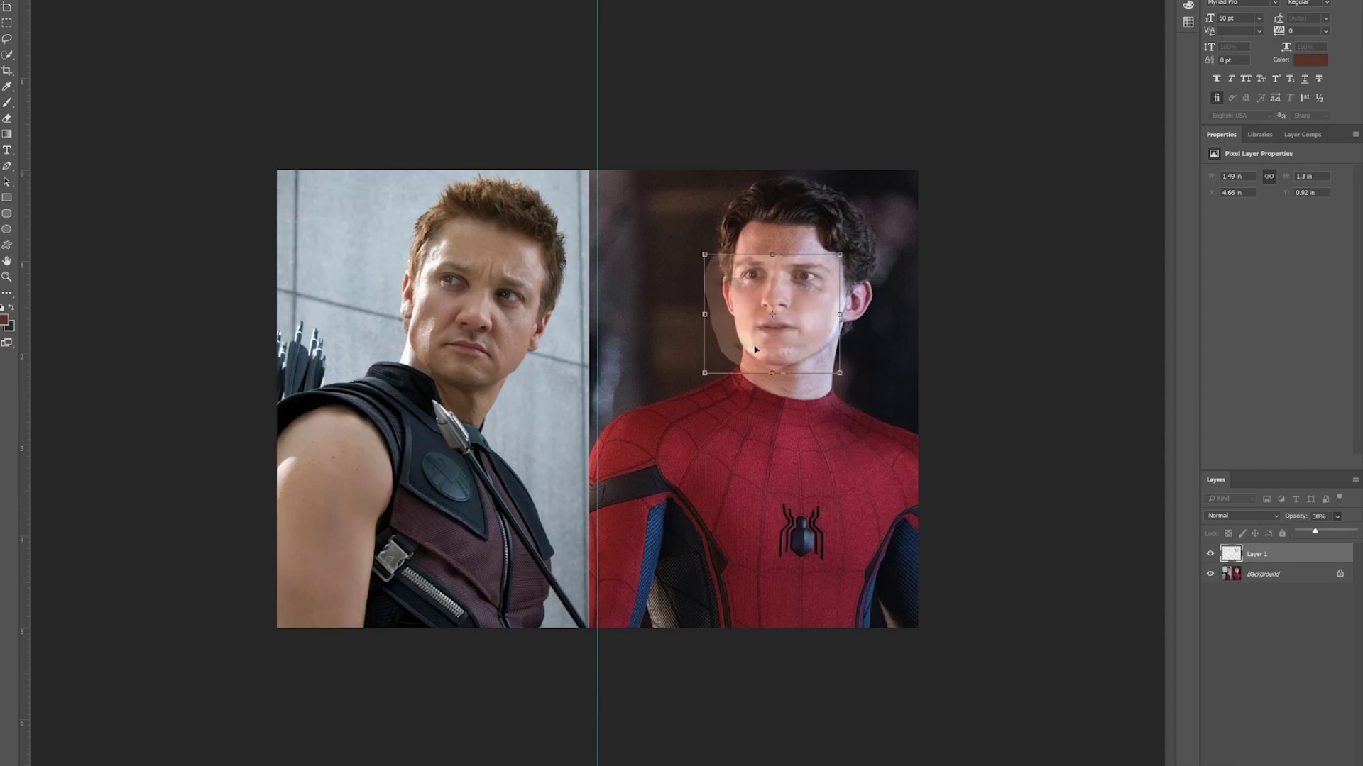
key("Return")
key("v")
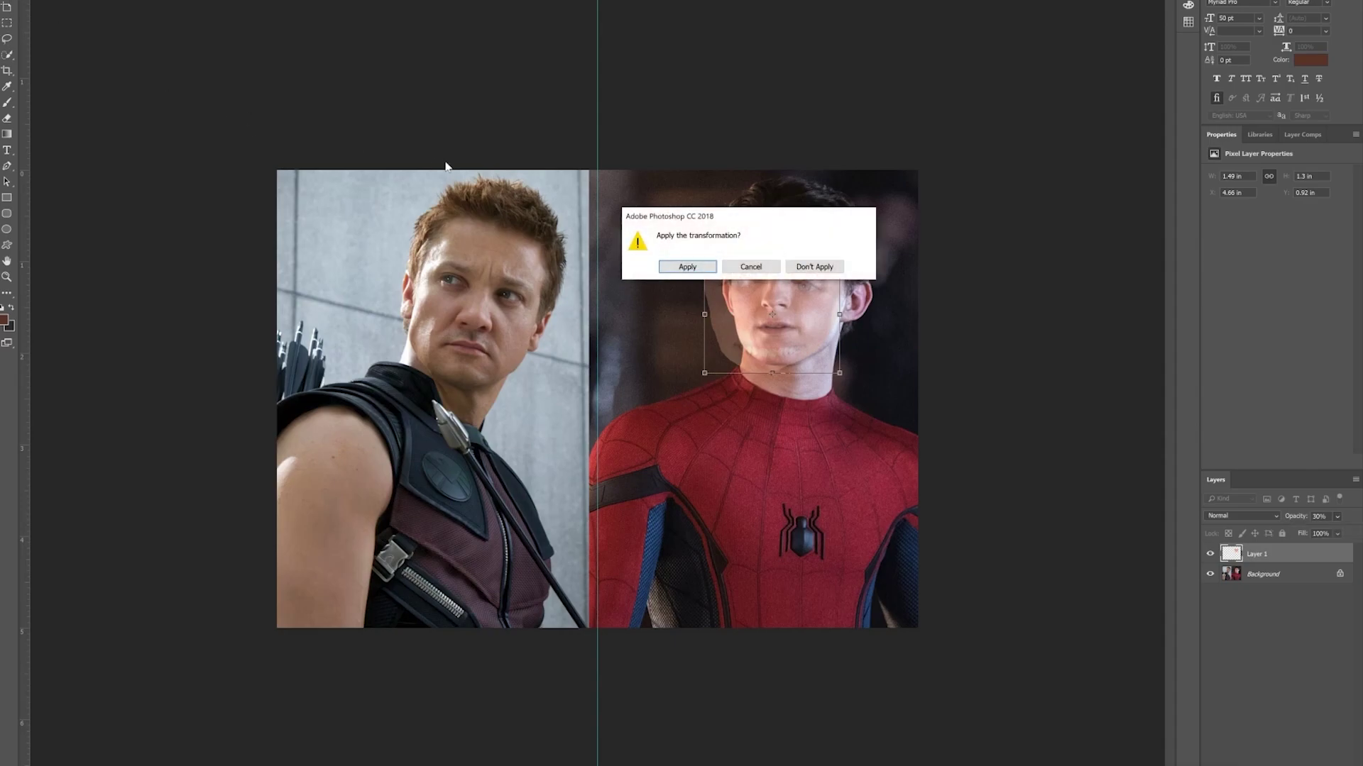
left_click(687, 267)
left_click_drag(778, 309, 811, 294)
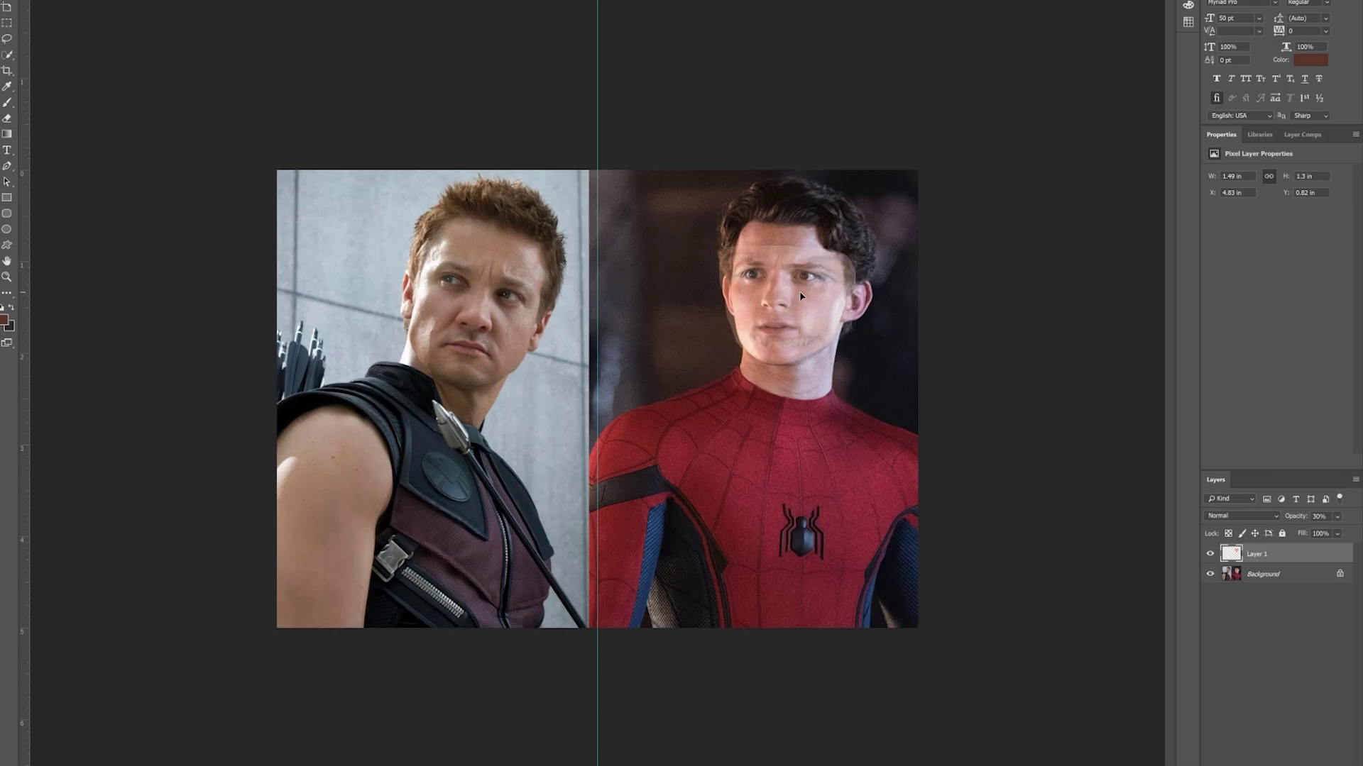
Narrow the face from both sides and the bottom, commit, and restore 100% opacity.
key("ctrl+t")
left_click_drag(858, 305, 833, 304)
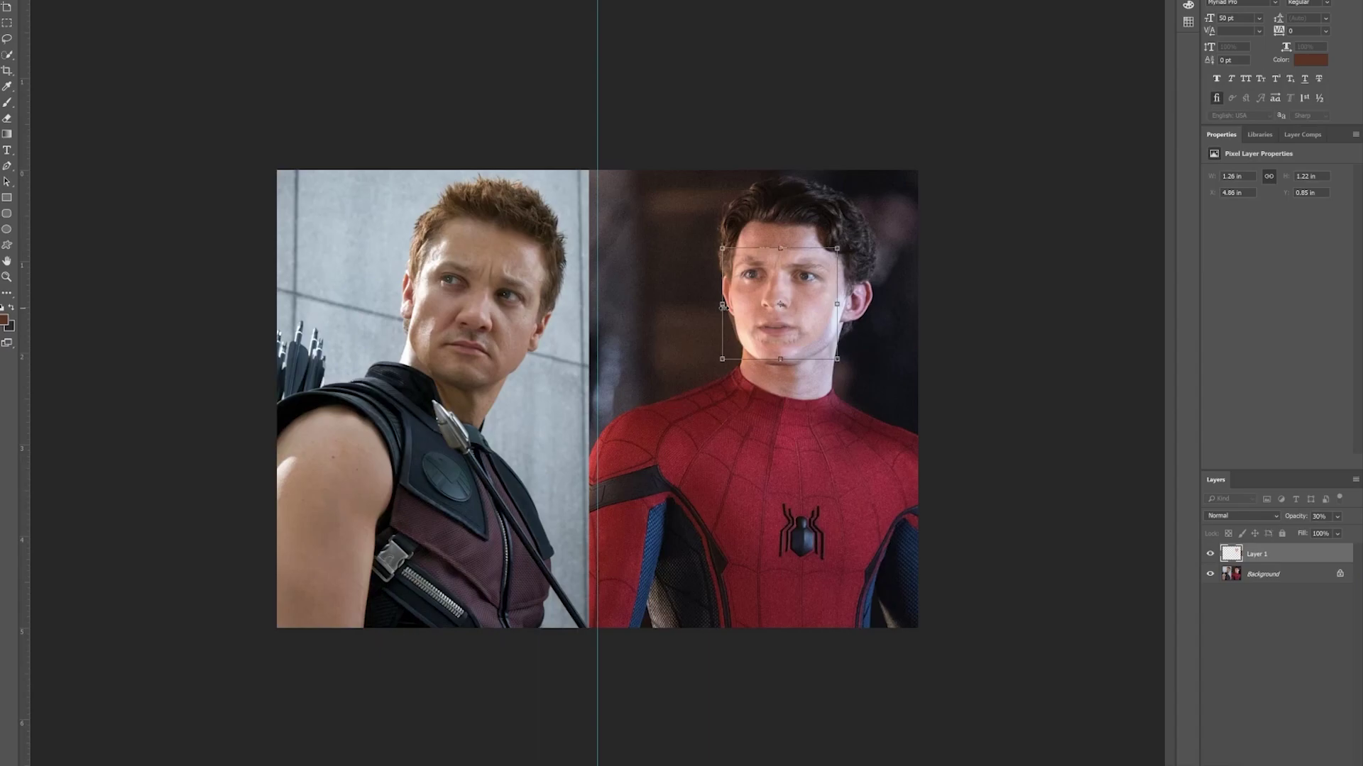
left_click_drag(730, 308, 736, 308)
left_click_drag(782, 357, 783, 348)
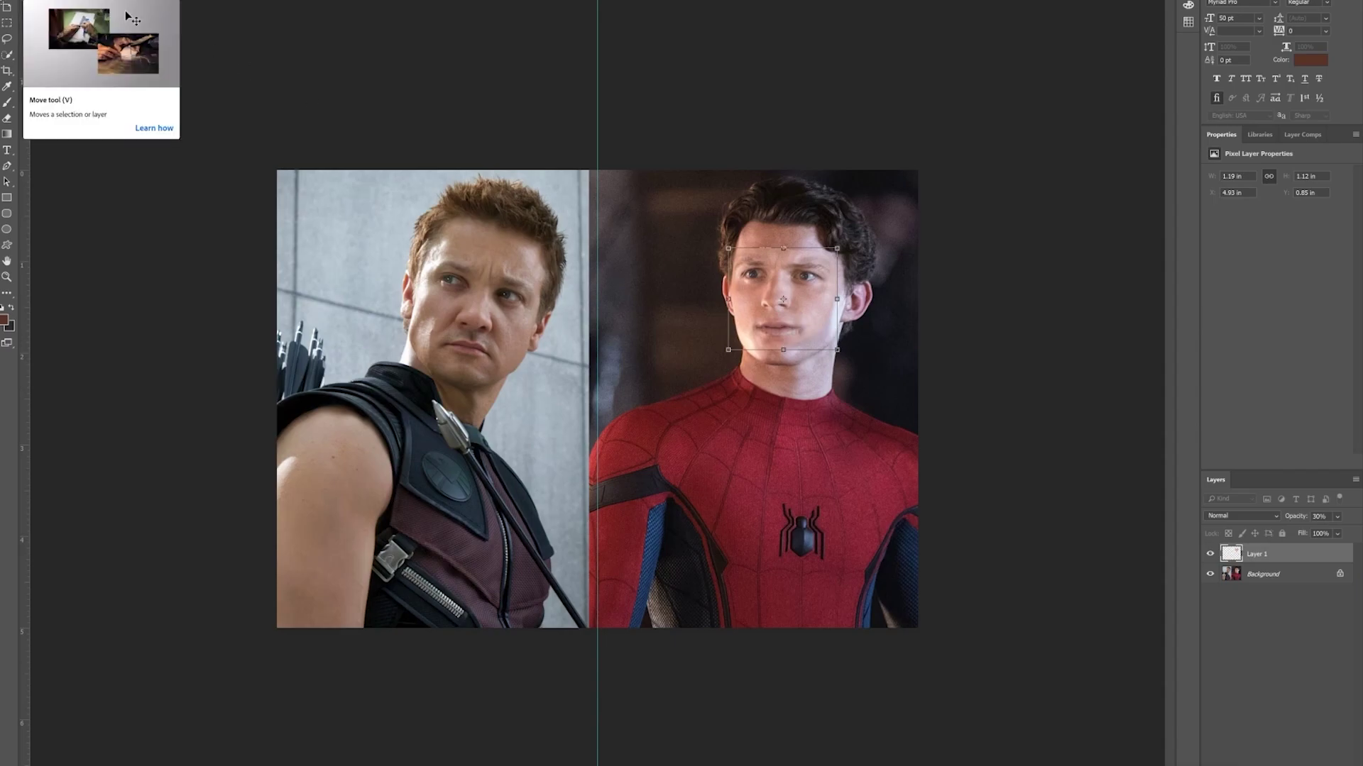
left_click(7, 6)
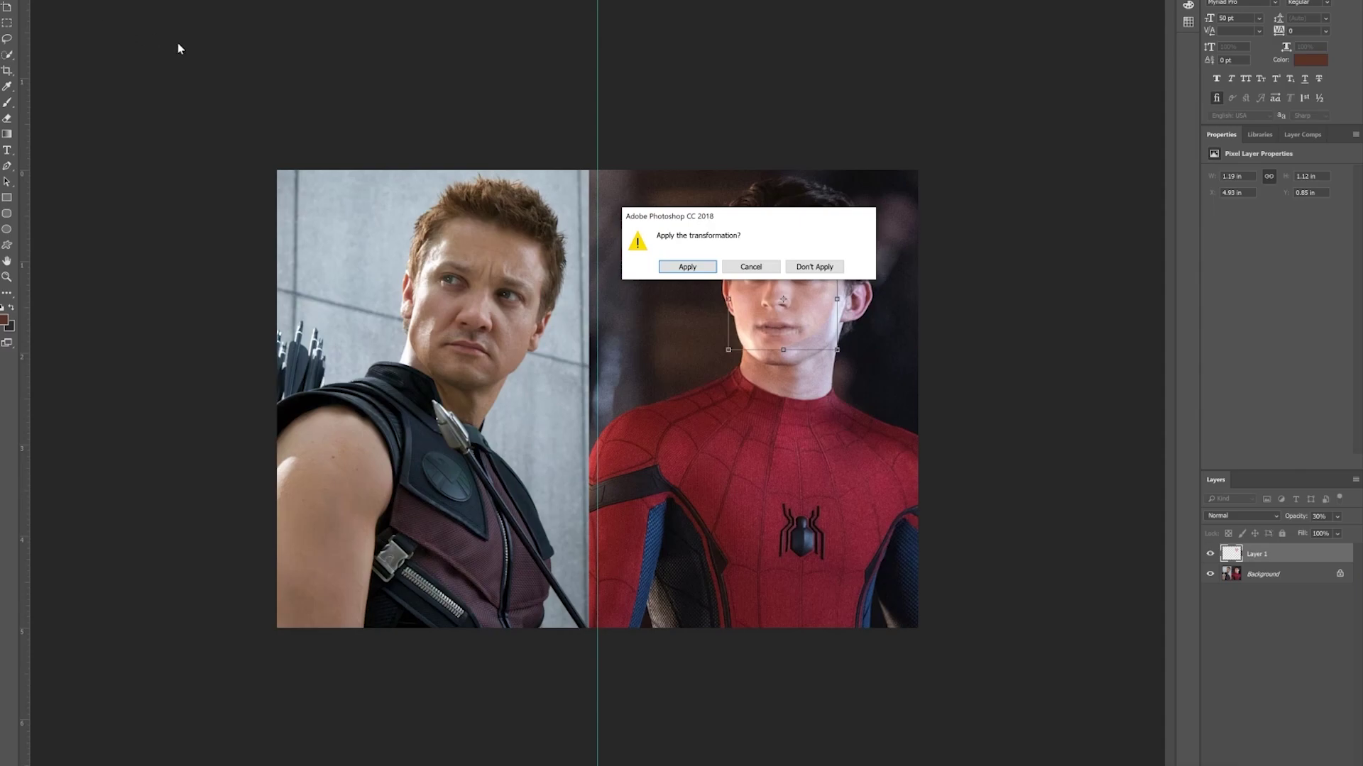
left_click(686, 267)
left_click(1337, 517)
left_click(1357, 533)
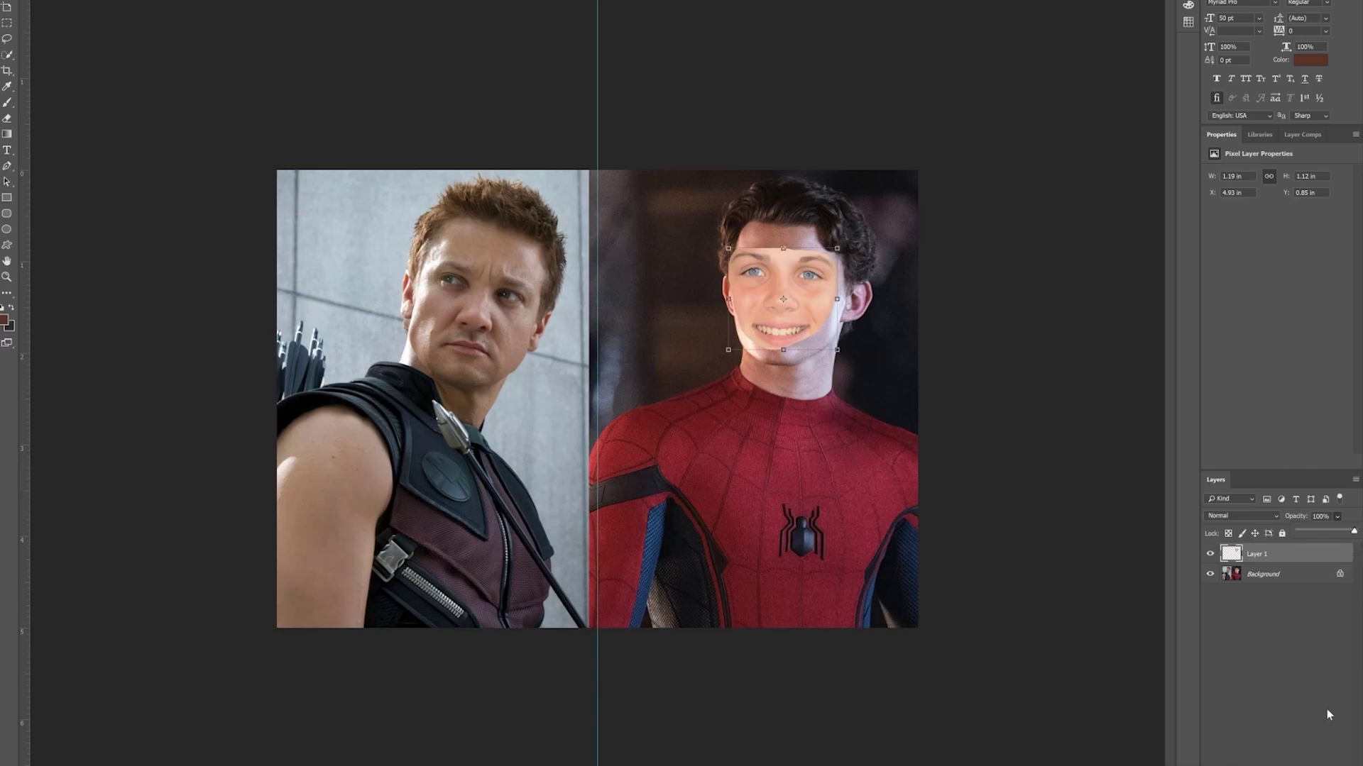
Load Layer 1's face pixels as a selection from its thumbnail.
left_click(1314, 663)
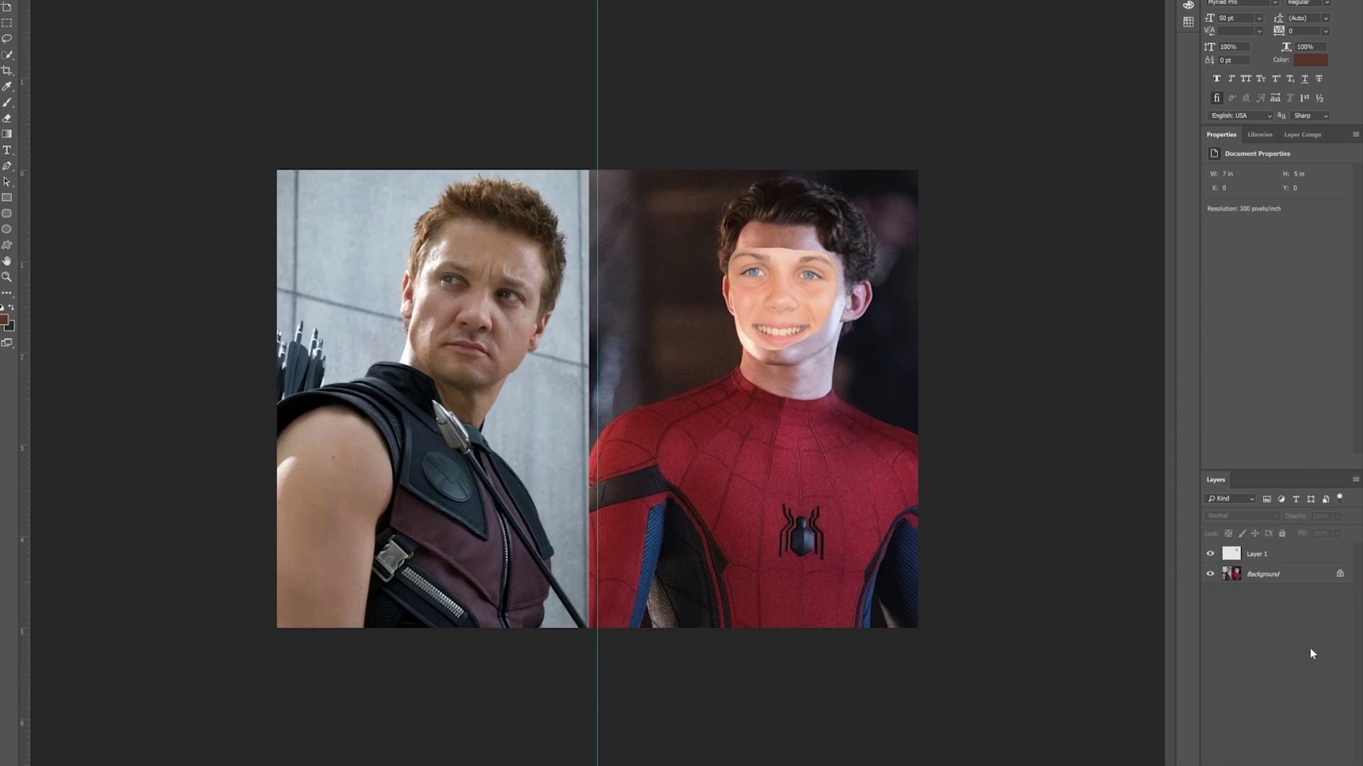
left_click(1230, 554, "ctrl")
Contract the face selection by 5 pixels, applying it at canvas edges too.
key("alt+s")
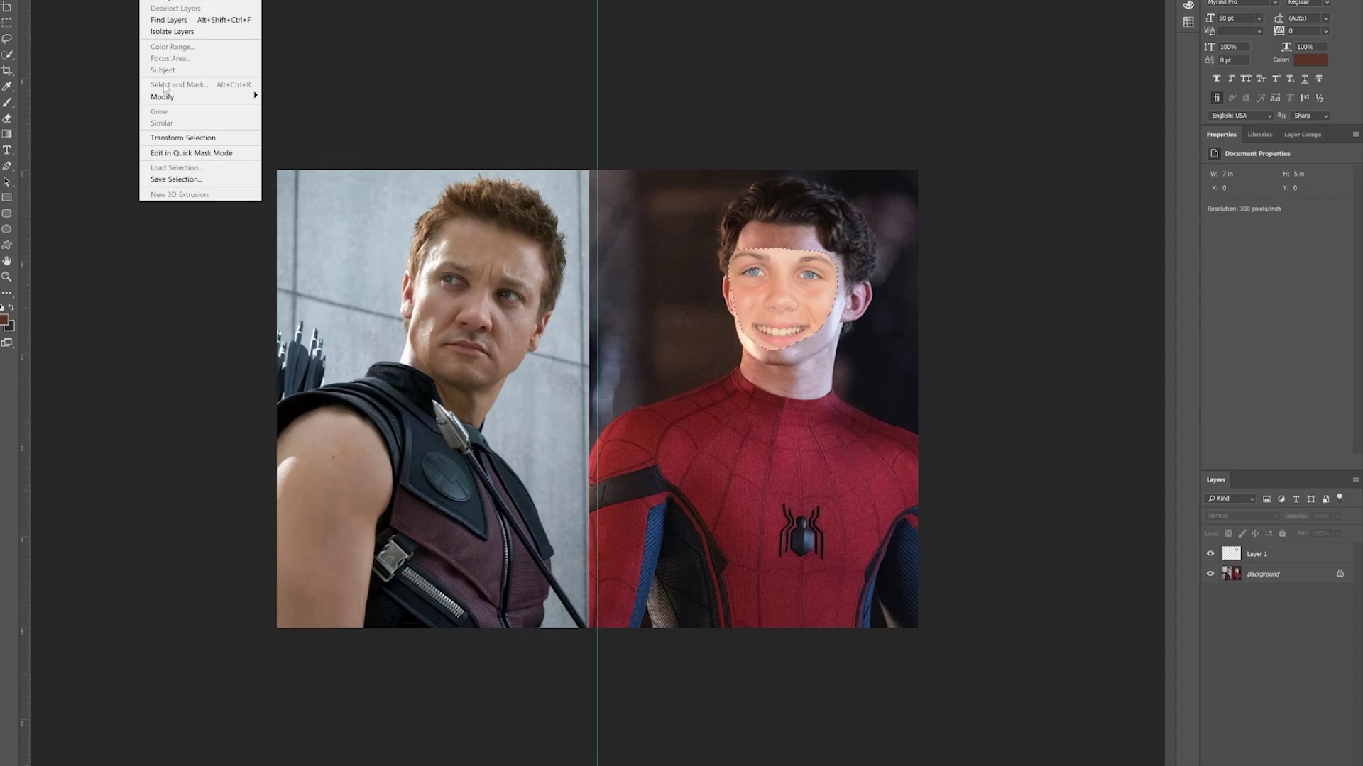
mouse_move(171, 98)
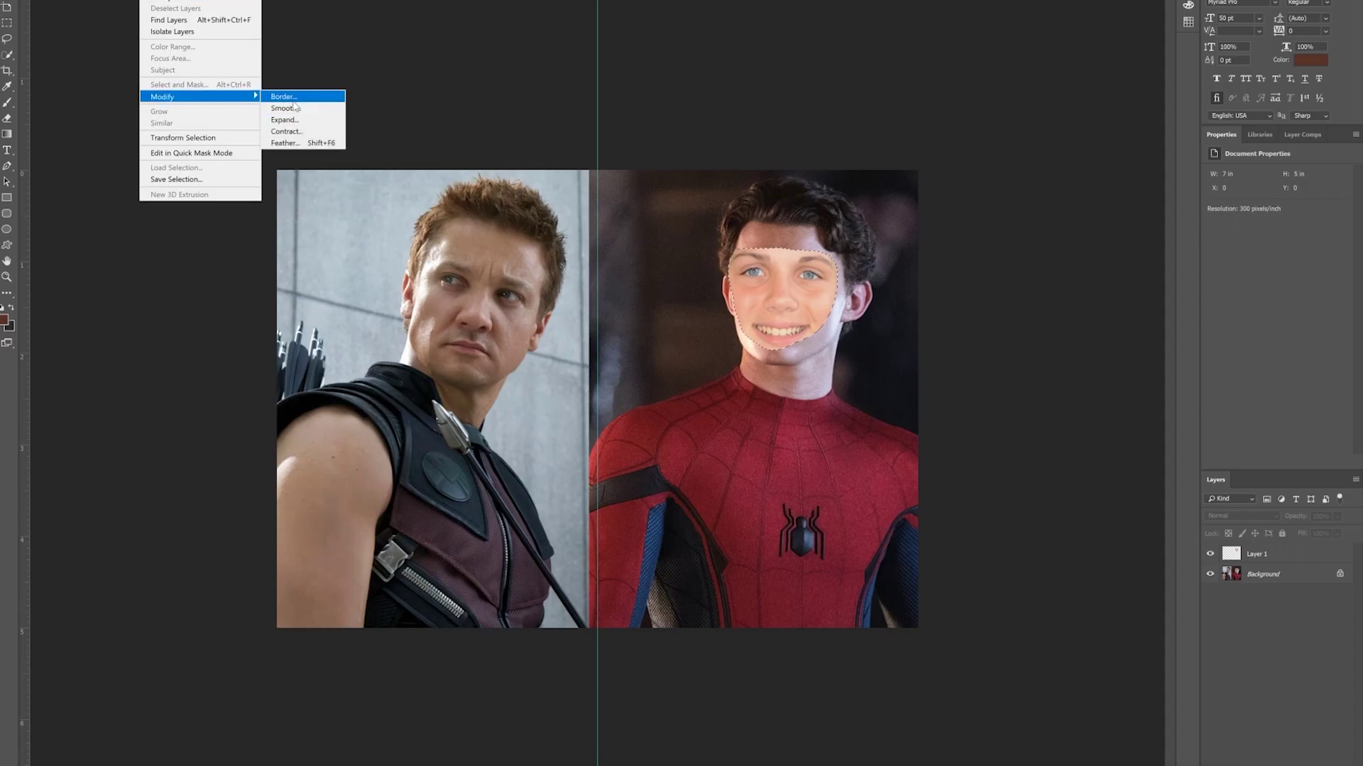
left_click(287, 131)
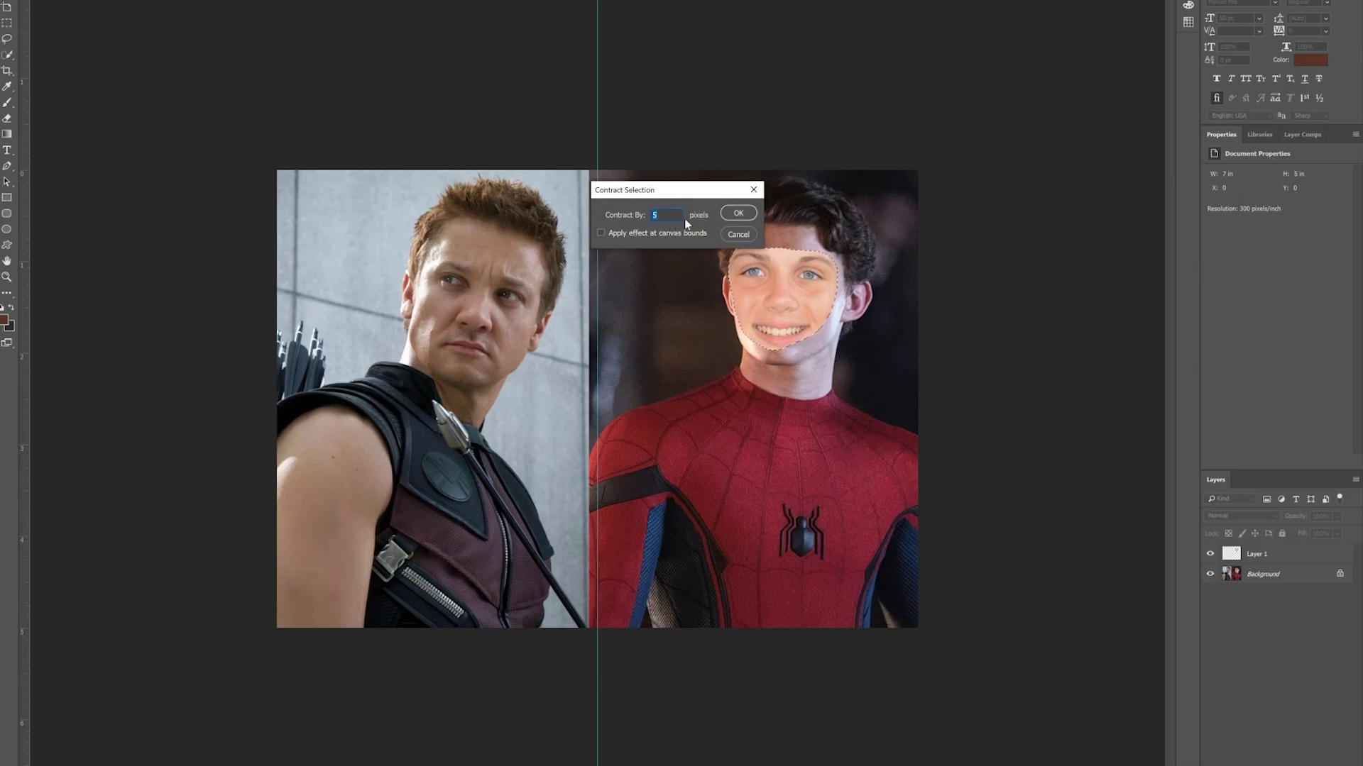
left_click(609, 236)
left_click(734, 214)
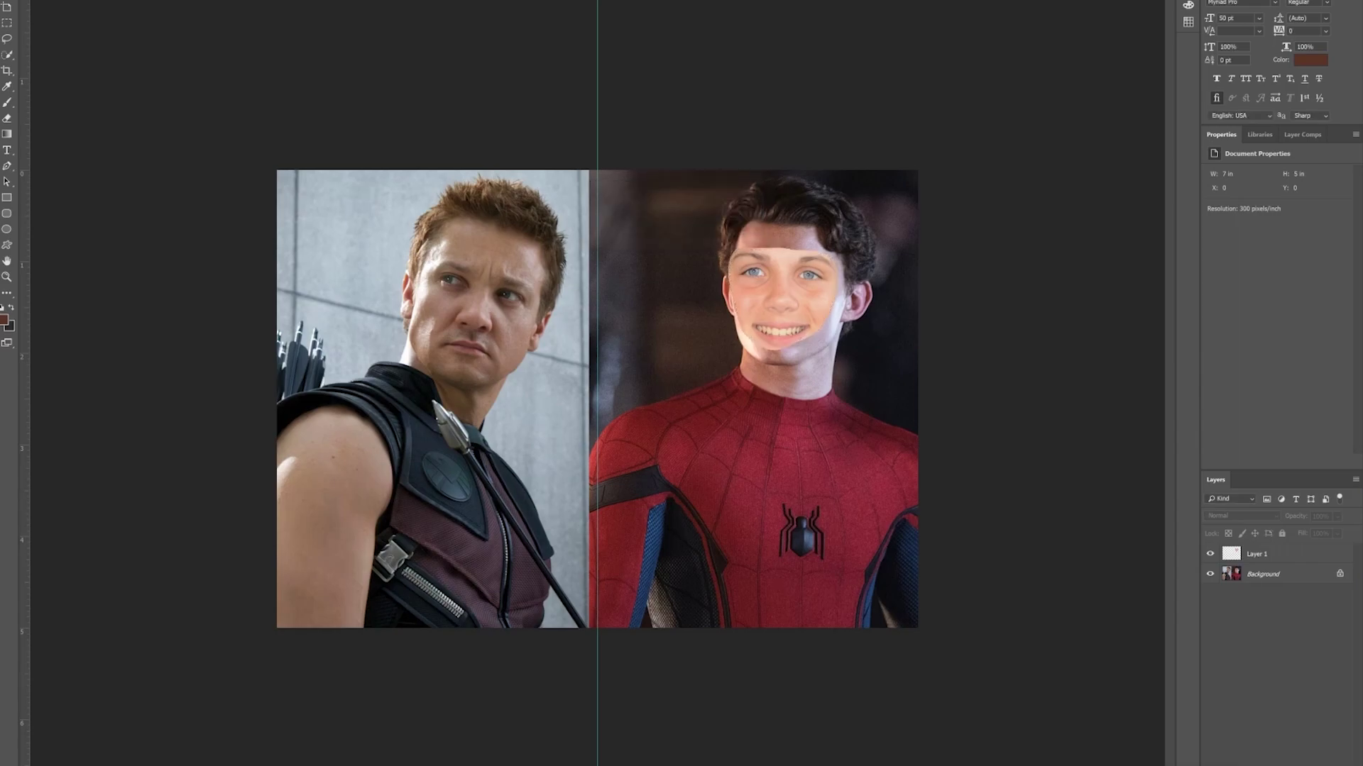
Unlock the Background as Layer 0 and toggle Layer 1's visibility to check the cut-out.
left_click(1339, 576)
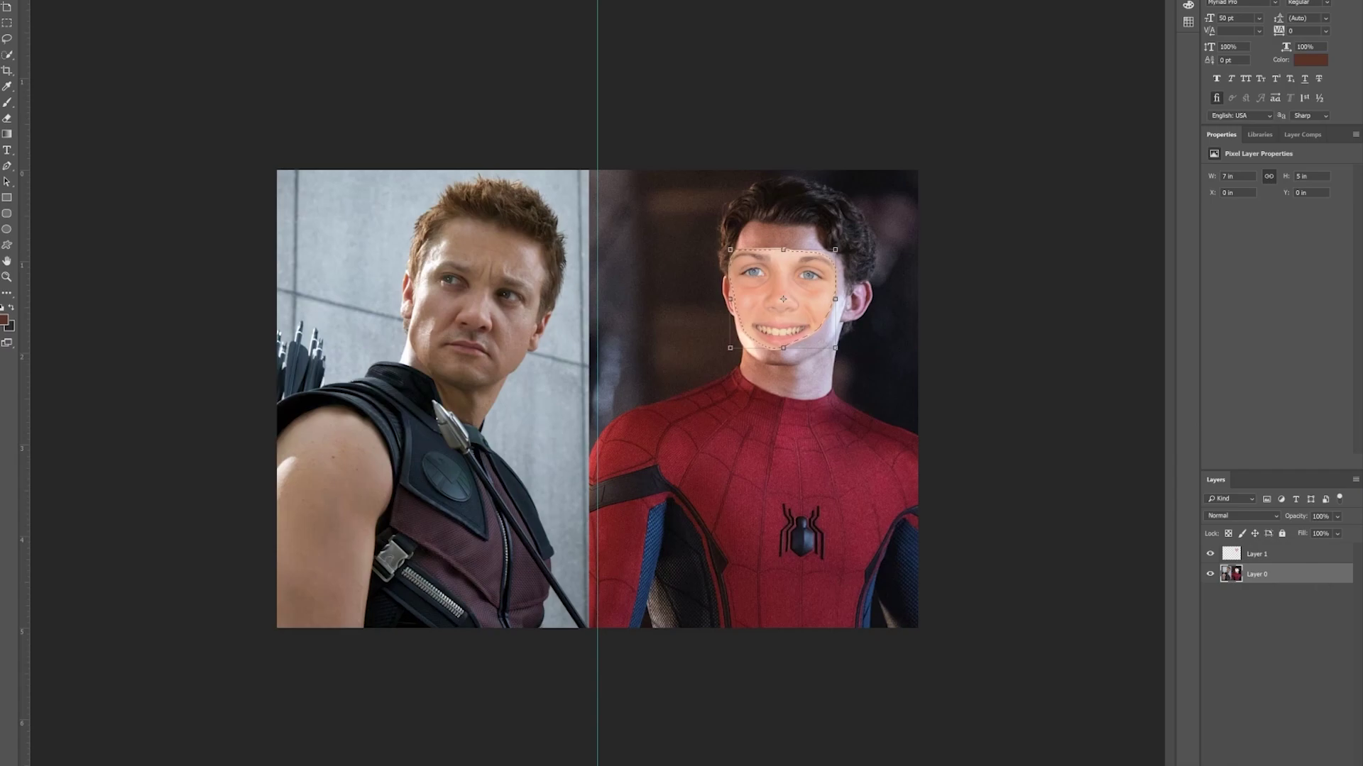
left_click(1210, 553)
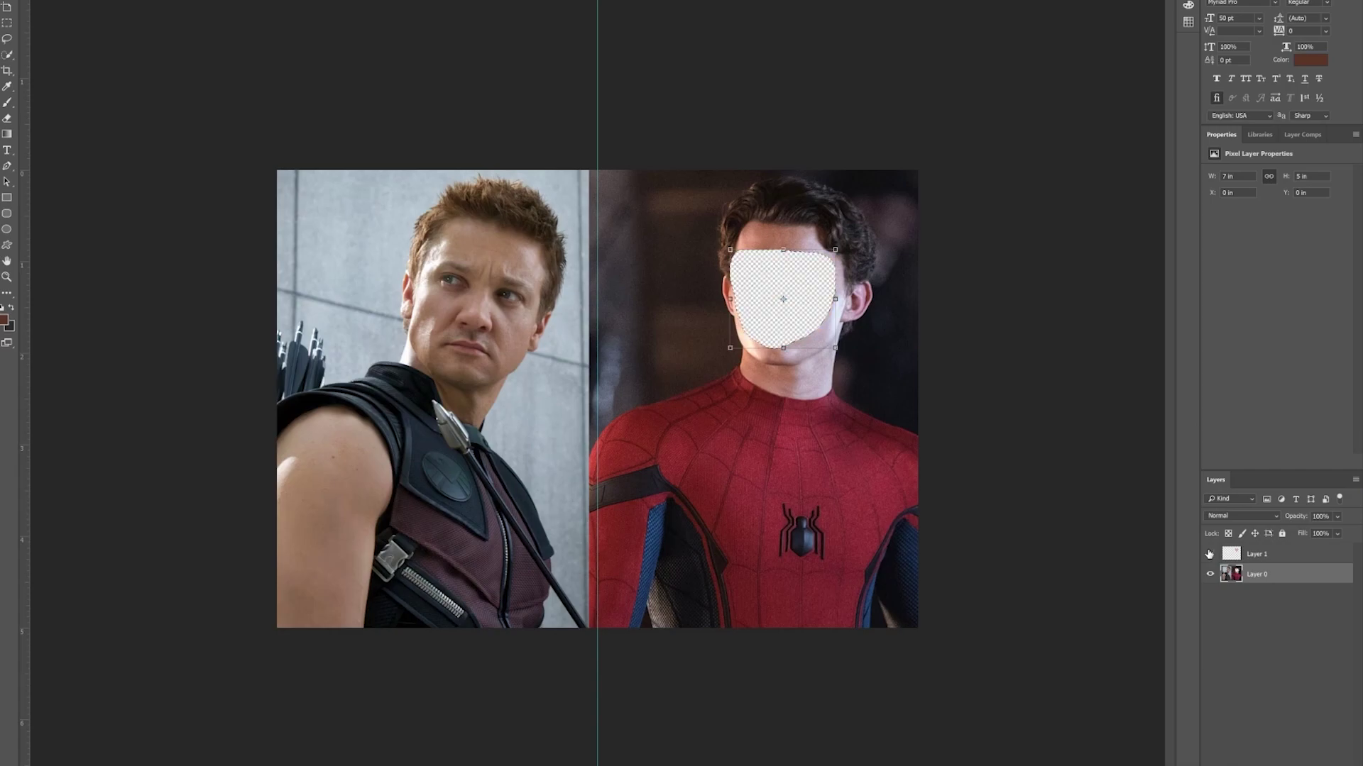
left_click(1210, 553)
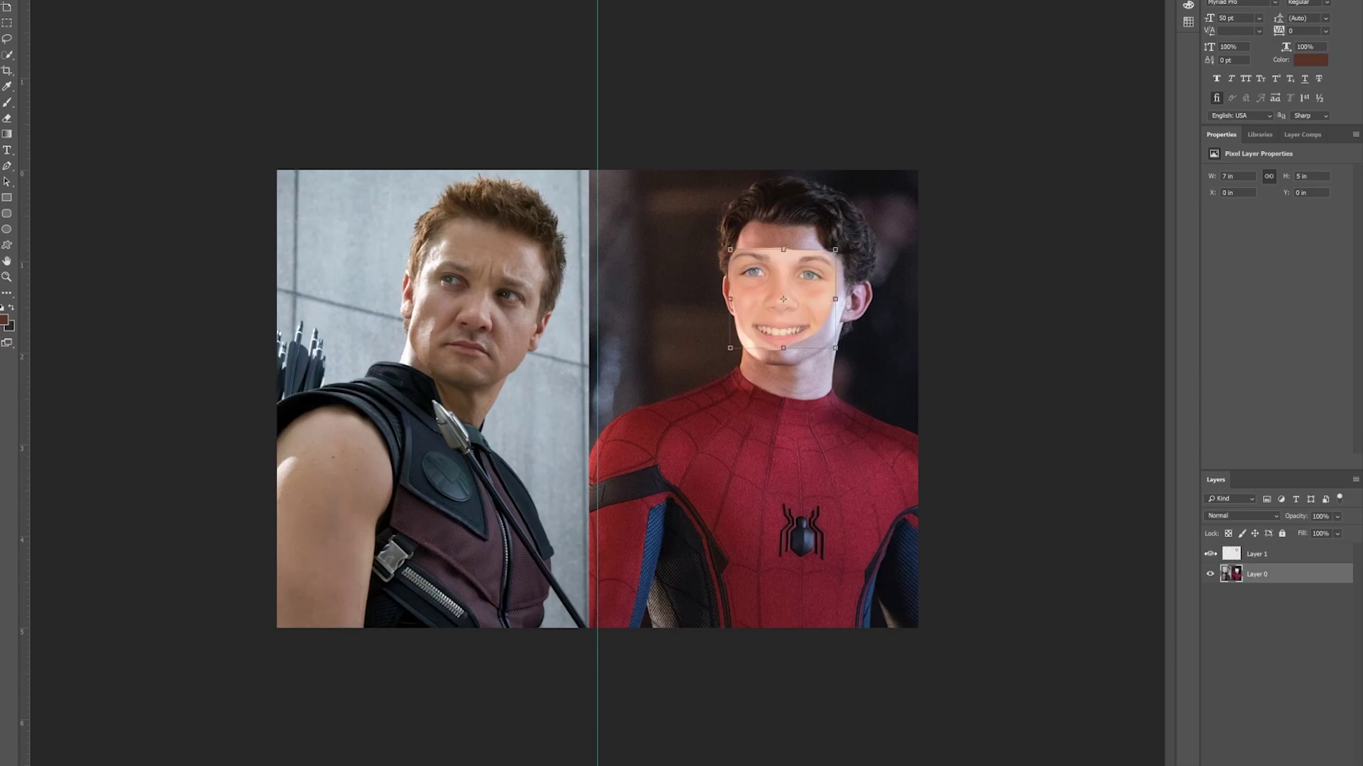
left_click(1211, 554)
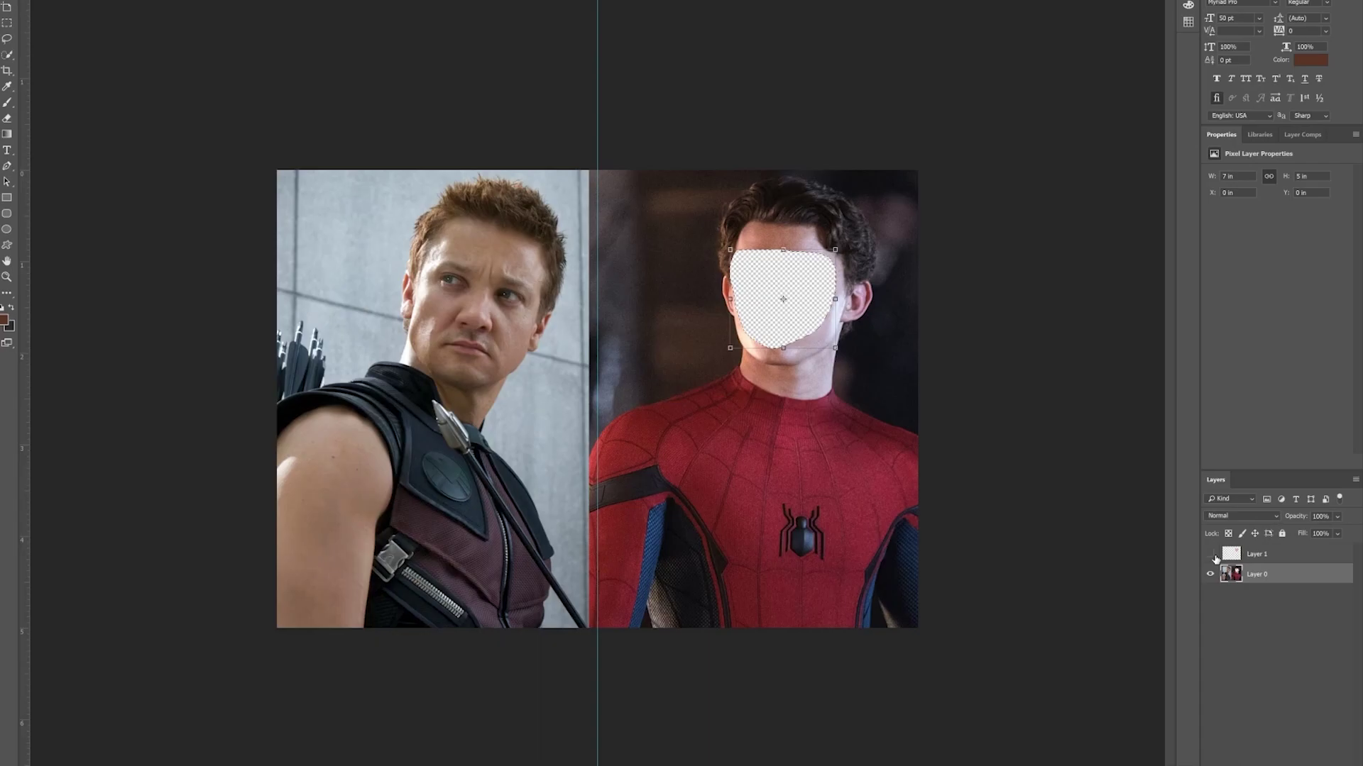
left_click(1211, 555)
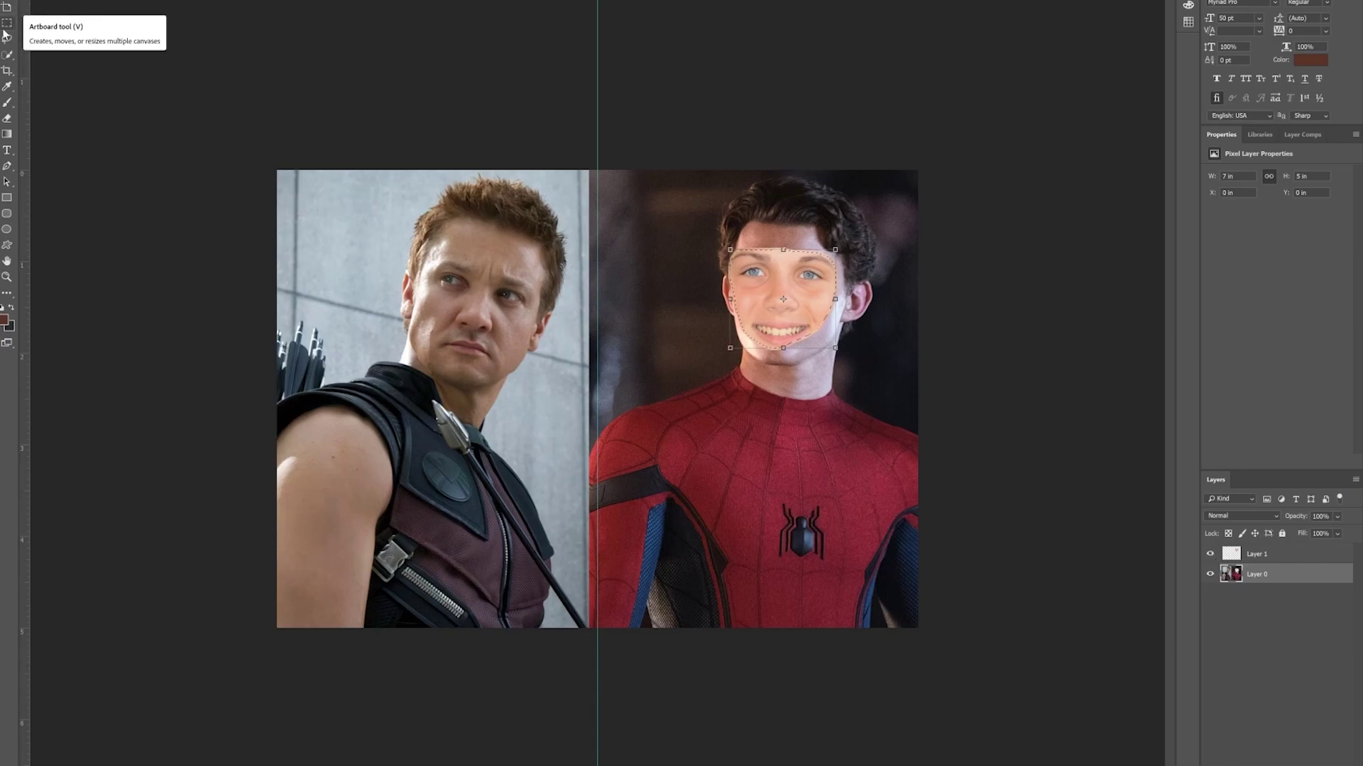
Deselect, then select both Layer 0 and Layer 1 in the Layers panel.
key("ctrl+d")
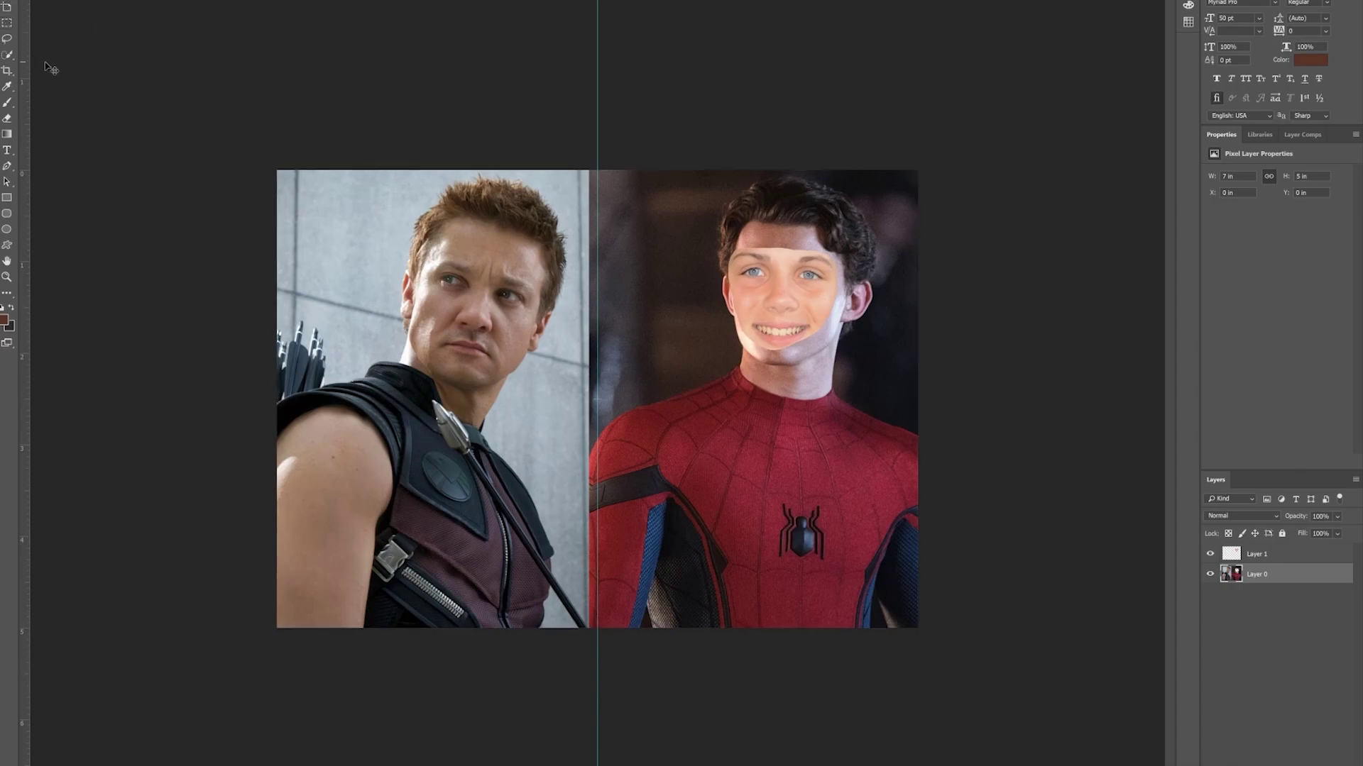
left_click(44, 29)
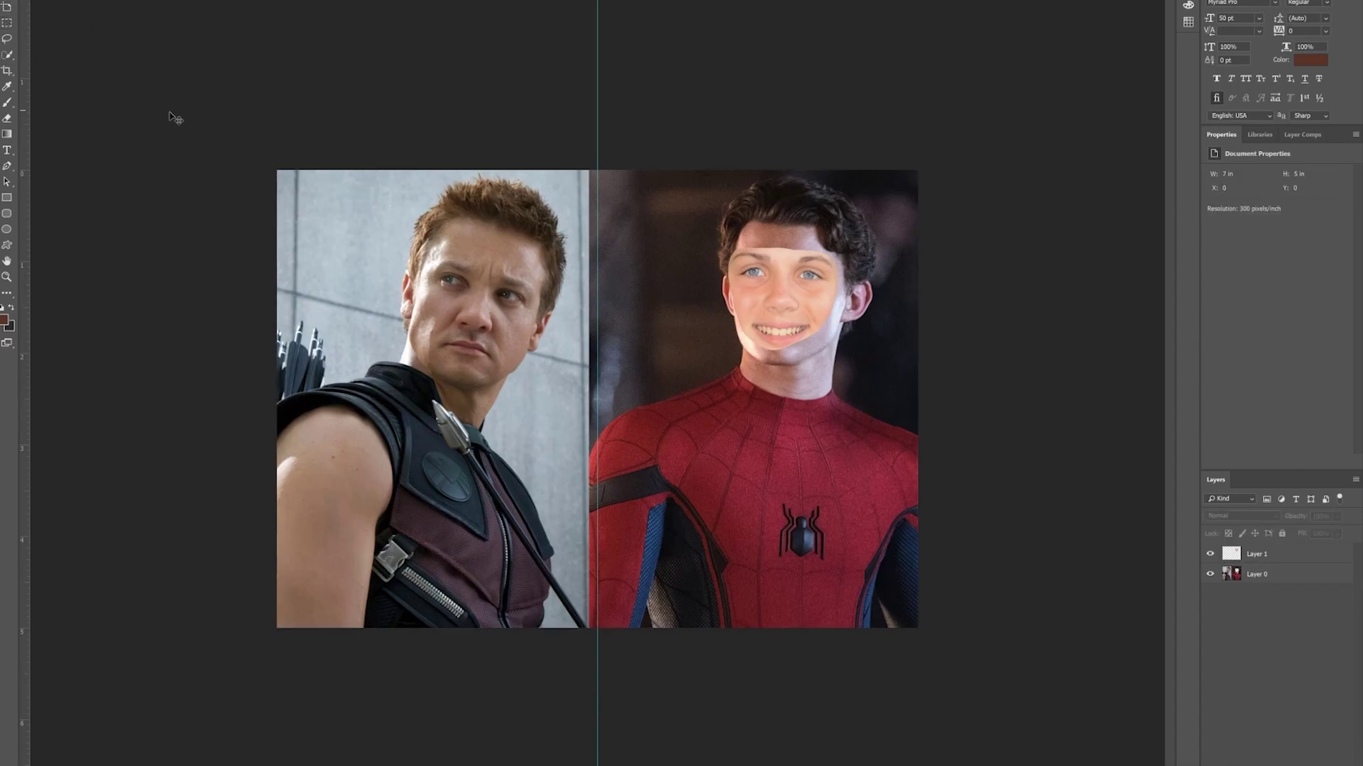
left_click(1321, 577)
left_click(1320, 563, "shift")
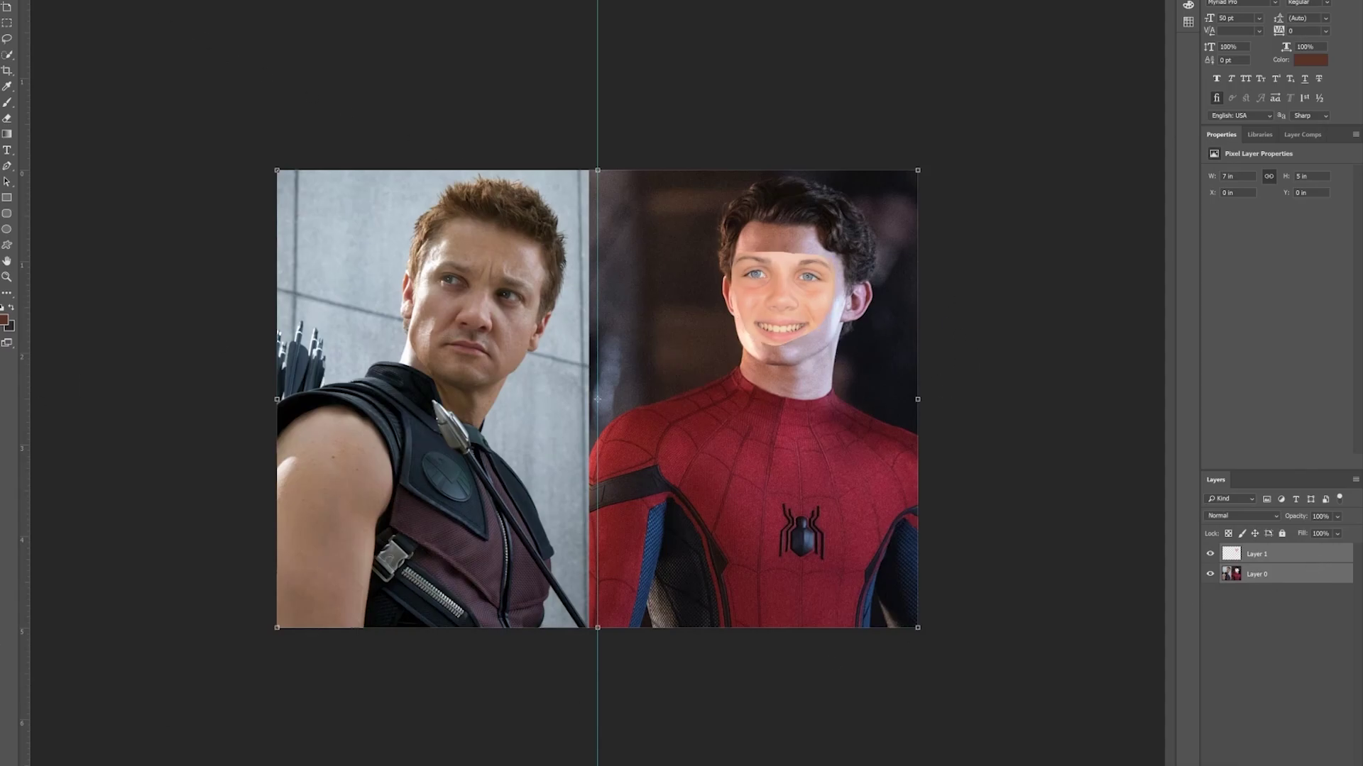
Run Edit > Auto-Blend Layers with Panorama and Seamless Tones and Colors.
left_click(50, 1)
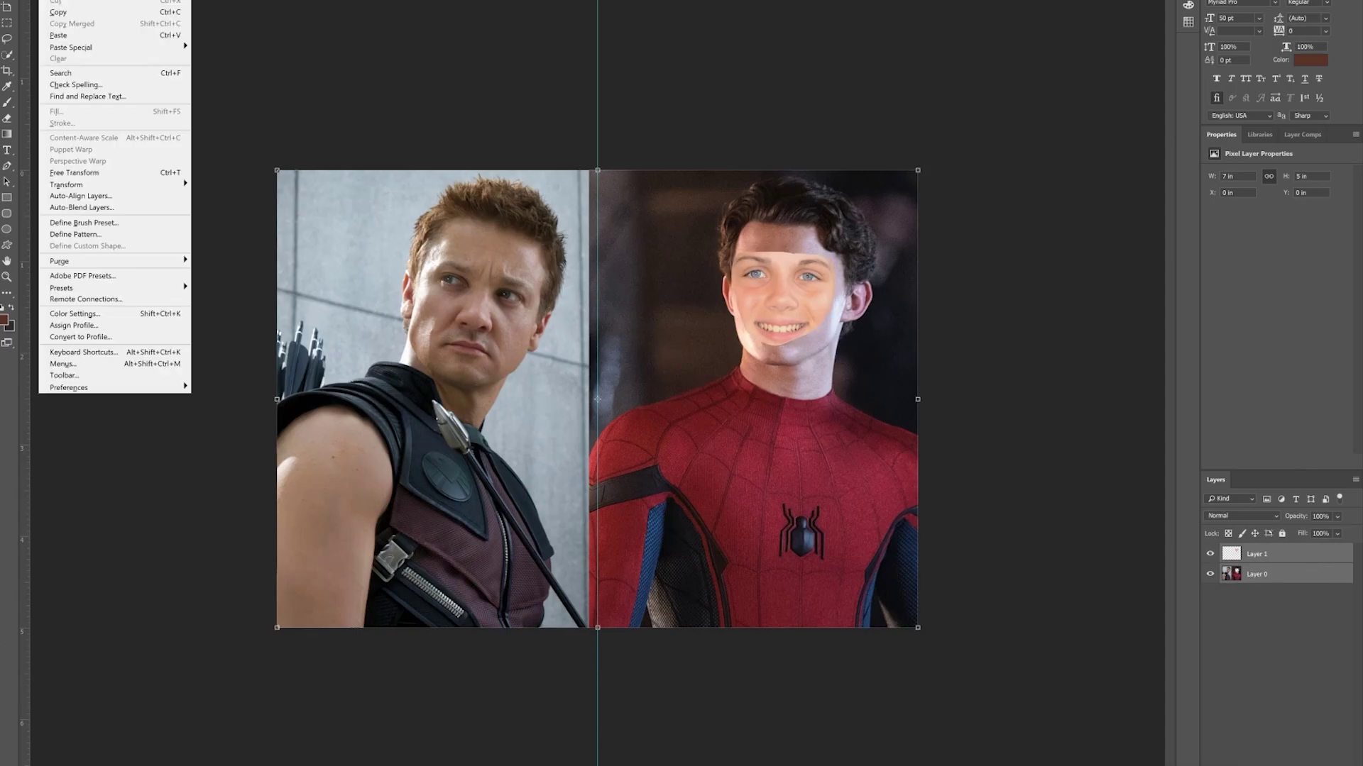
left_click(69, 208)
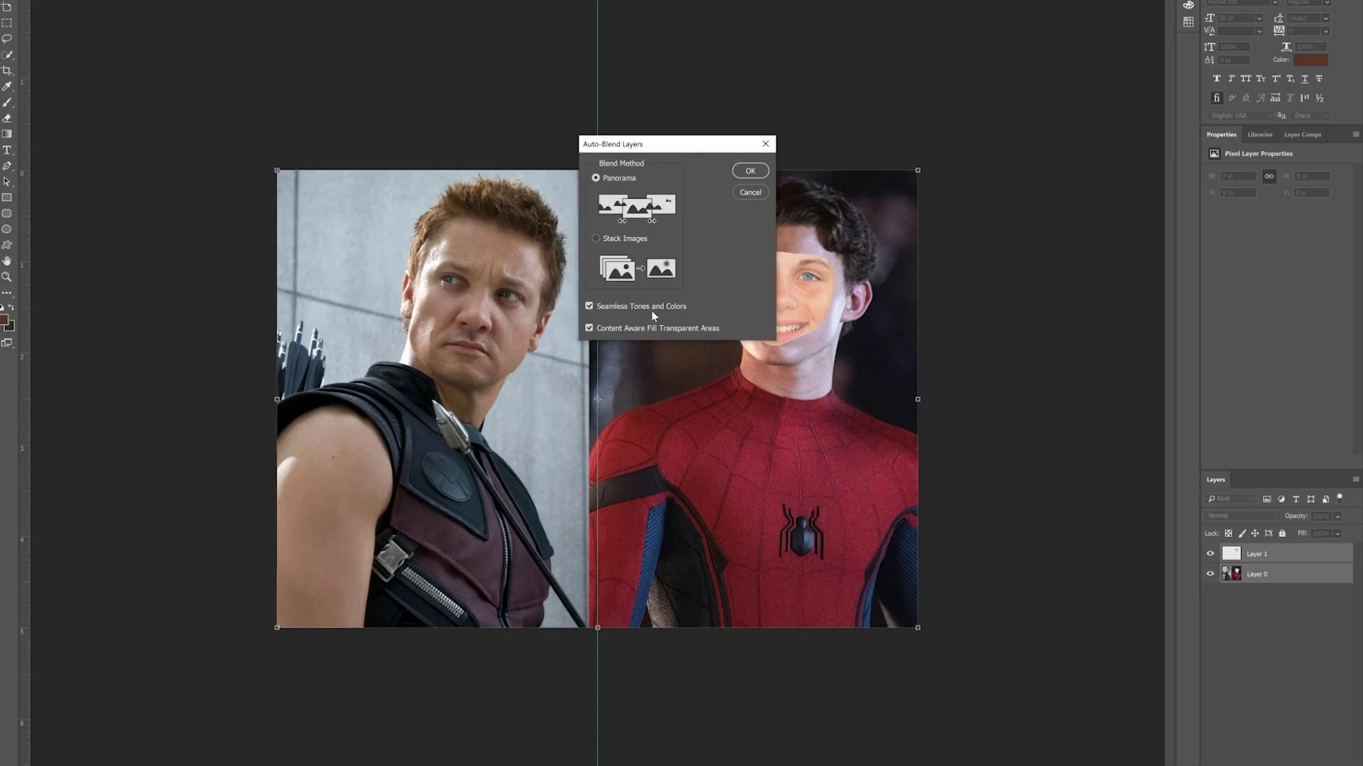
left_click(749, 171)
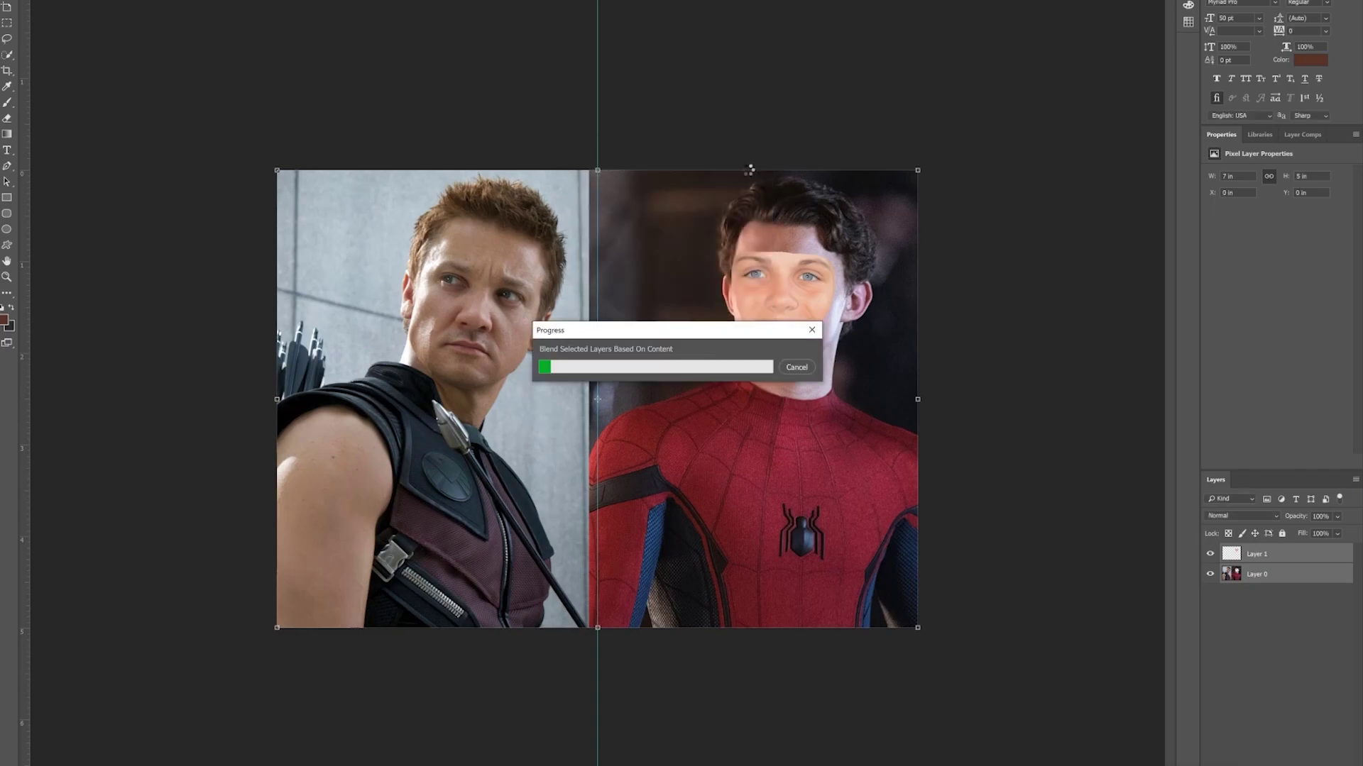